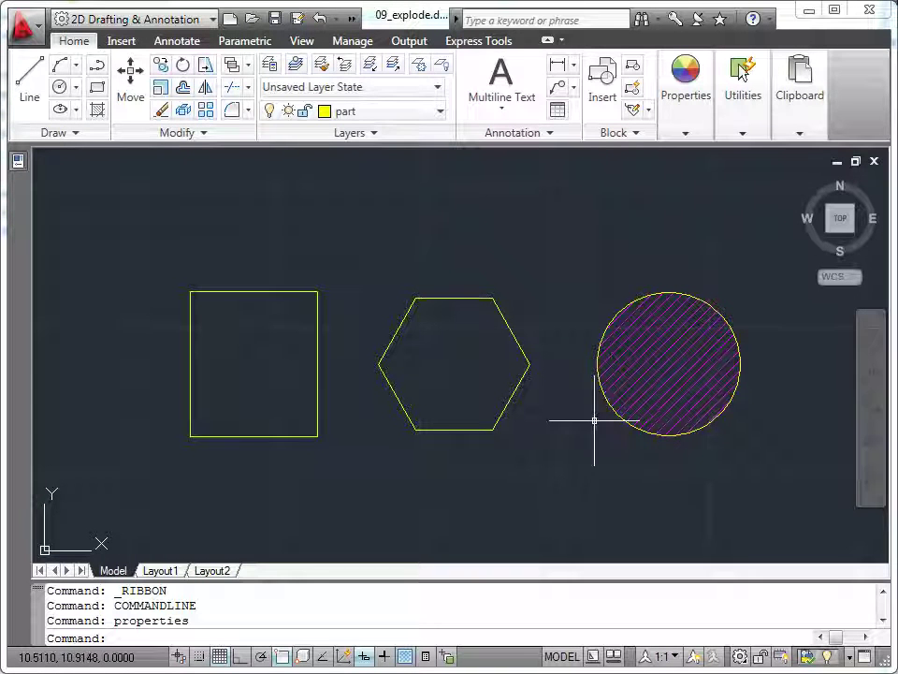
Inspect the properties of the square, the hexagon and the circle's hatch
left_click(317, 392)
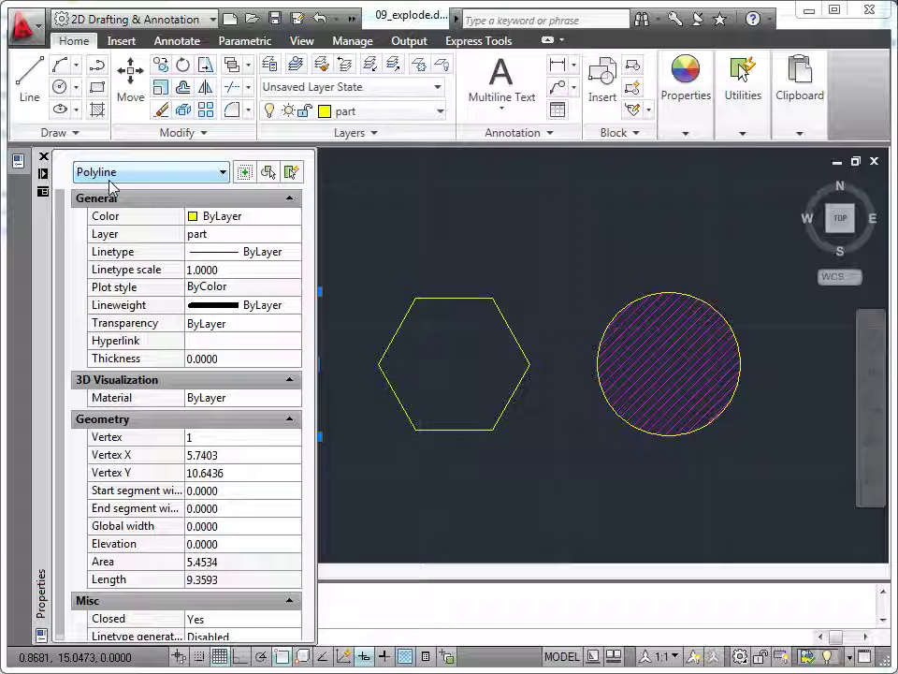
key("ctrl+1")
key("Escape")
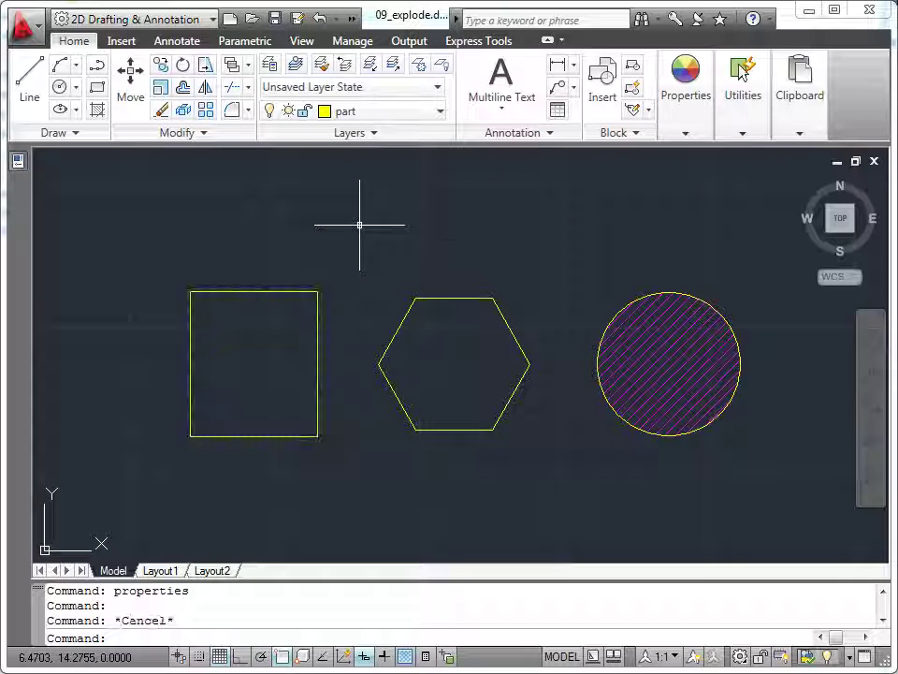
left_click(454, 299)
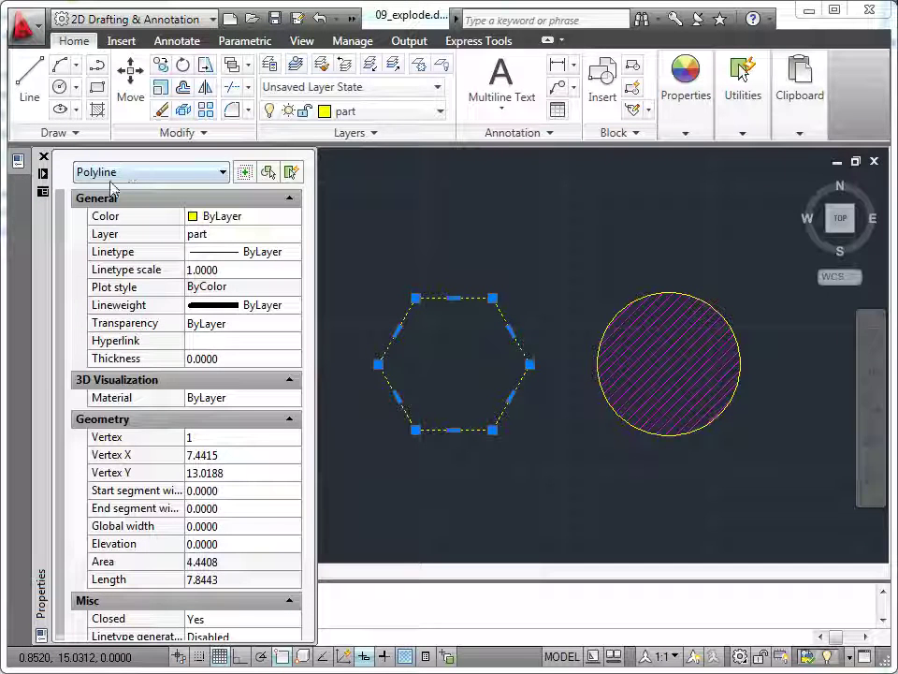
key("Escape")
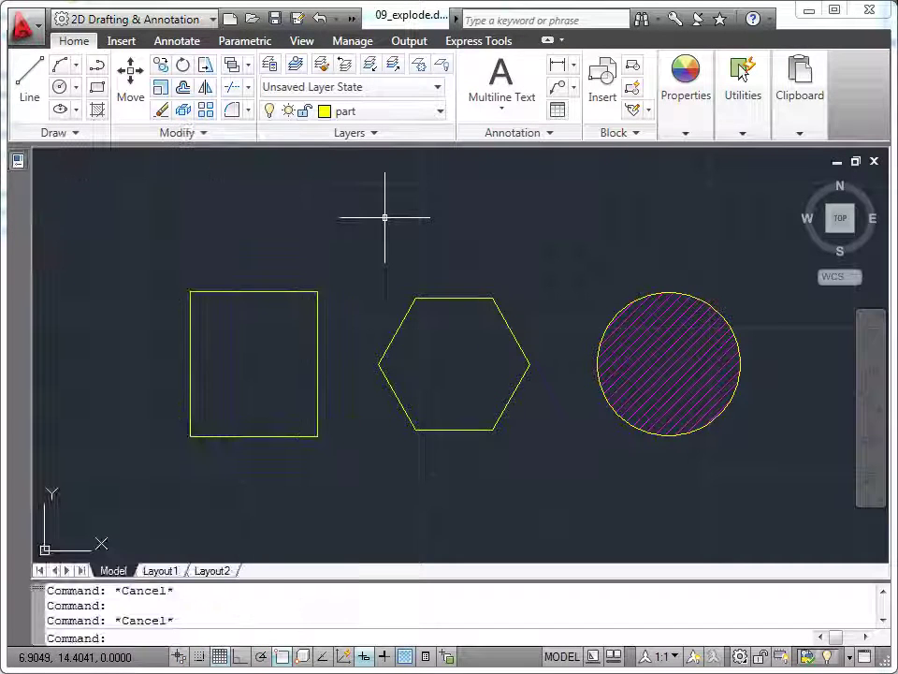
left_click(666, 329)
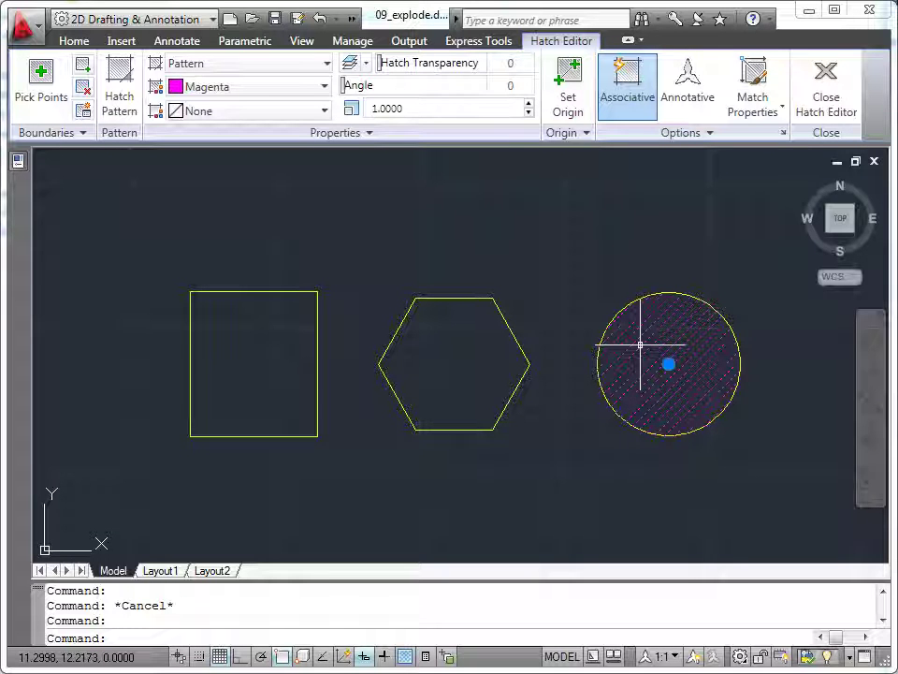
key("Escape")
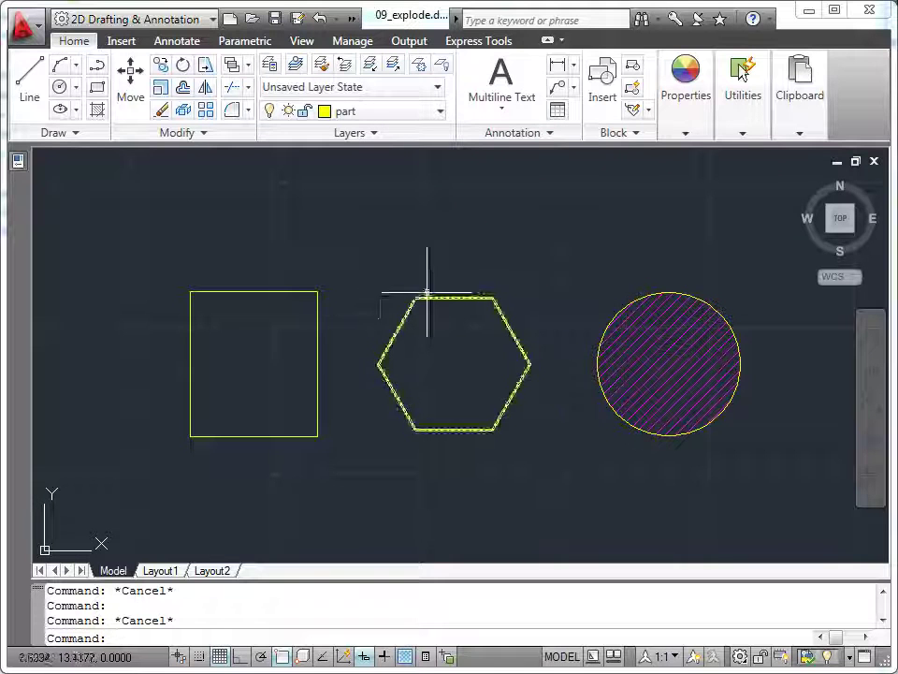
Explode the square and hexagon, then pick single edges to confirm they are separate lines
left_click(181, 111)
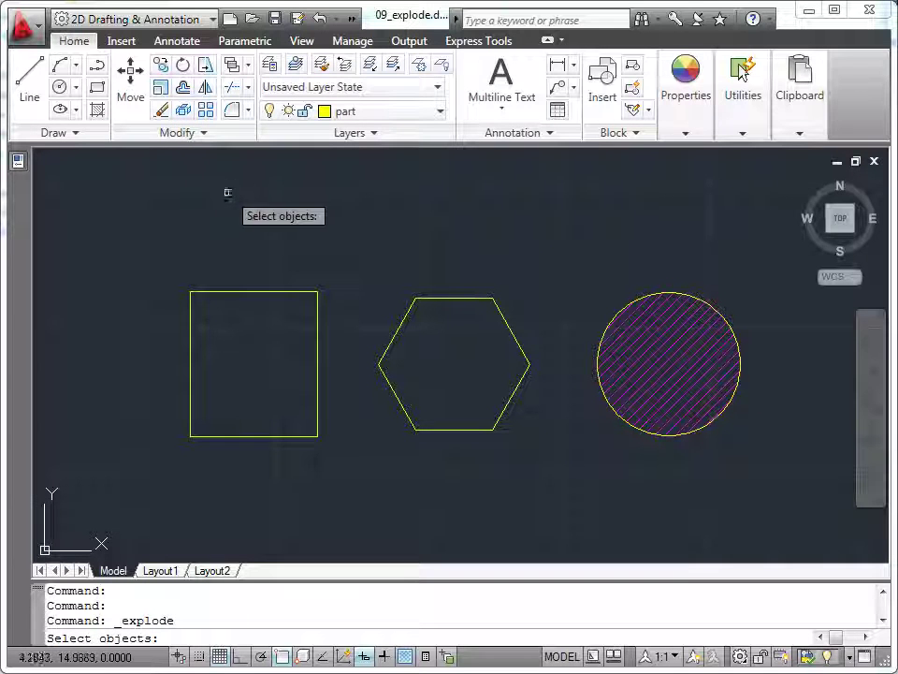
left_click(158, 232)
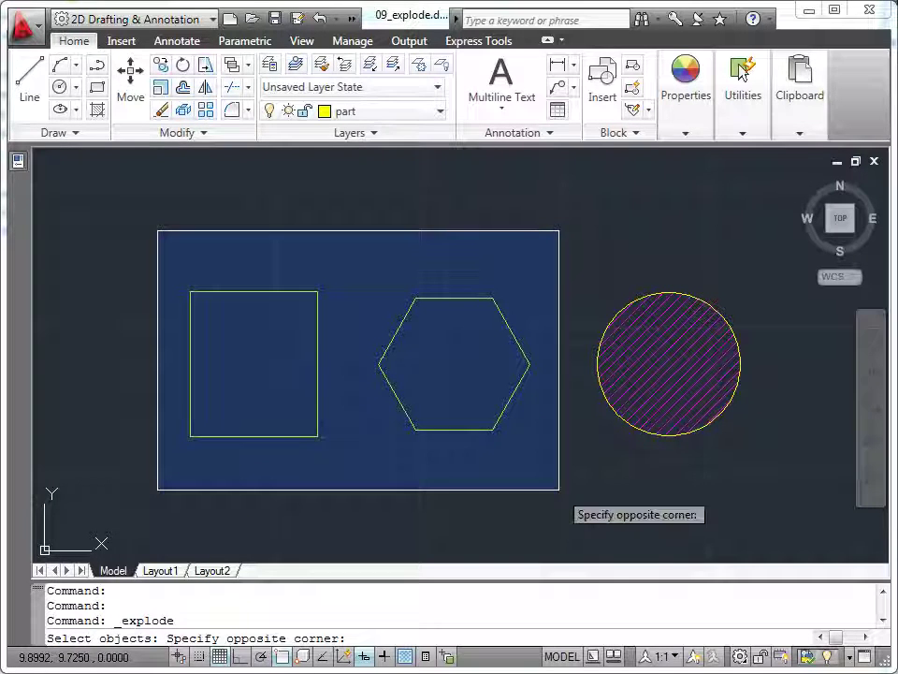
left_click(559, 489)
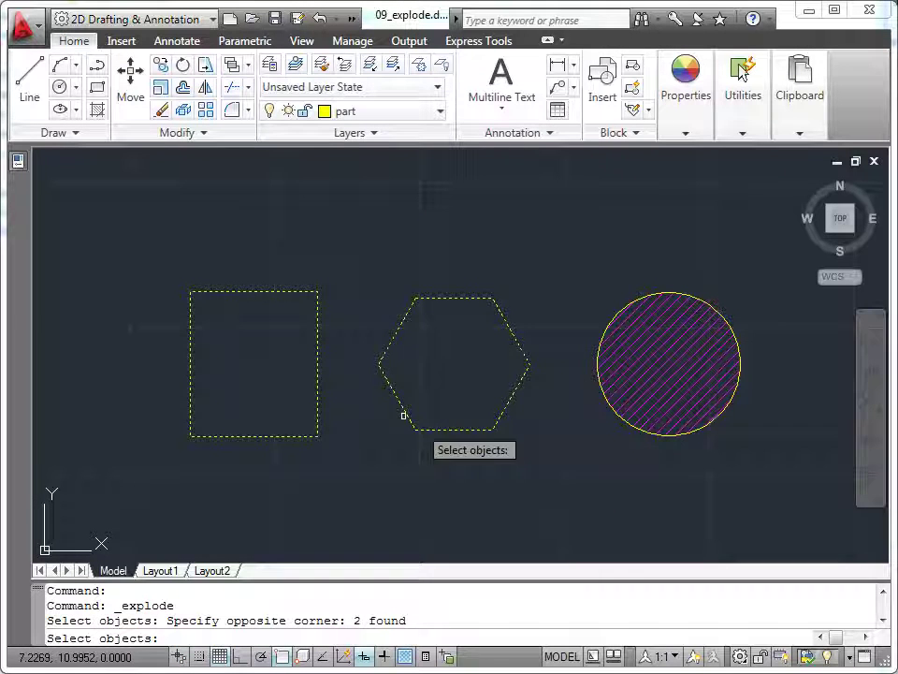
key("Return")
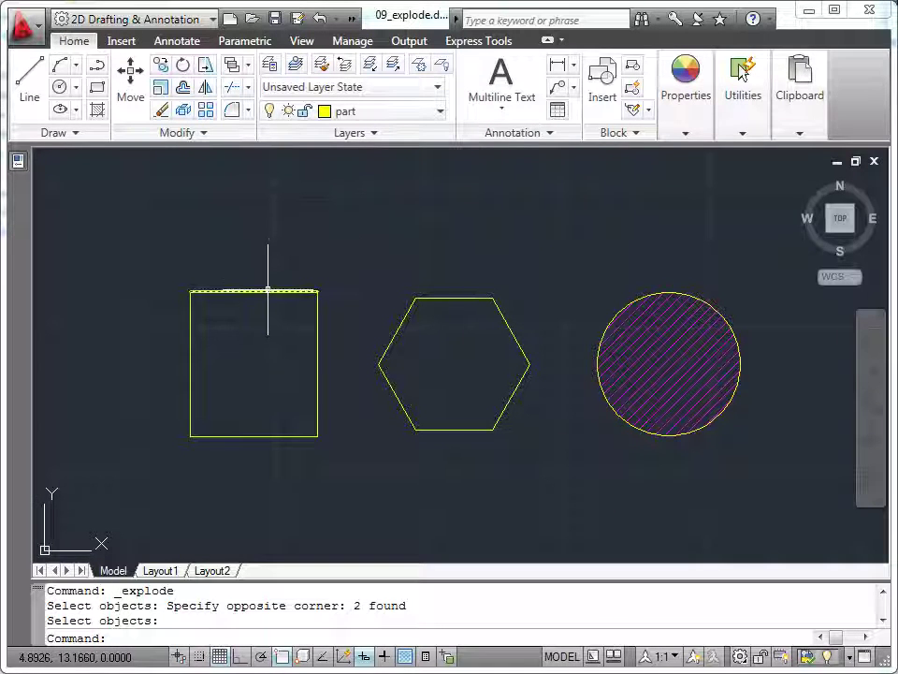
left_click(268, 292)
left_click(318, 318)
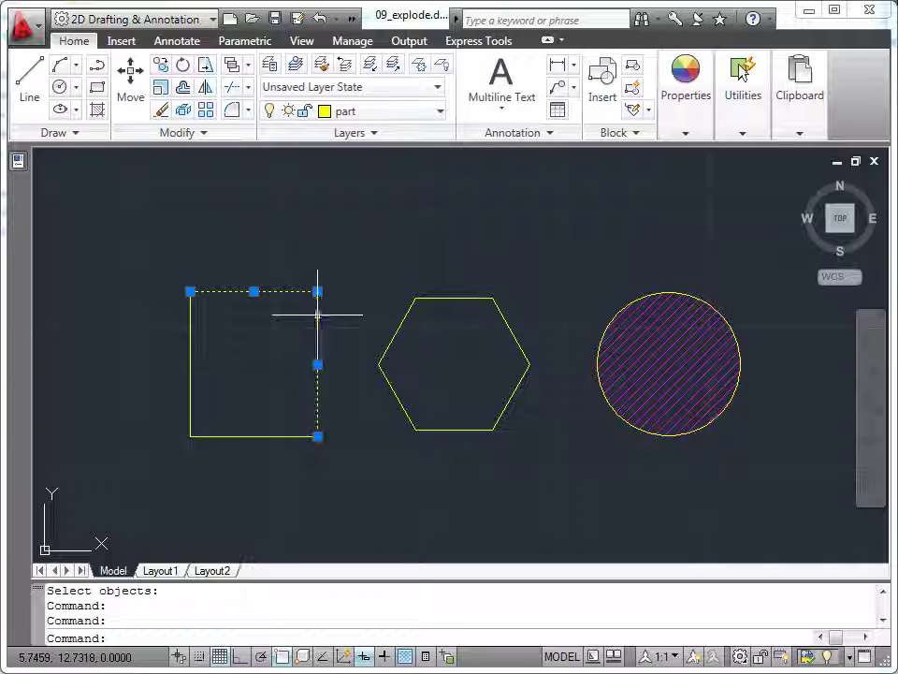
left_click(396, 329)
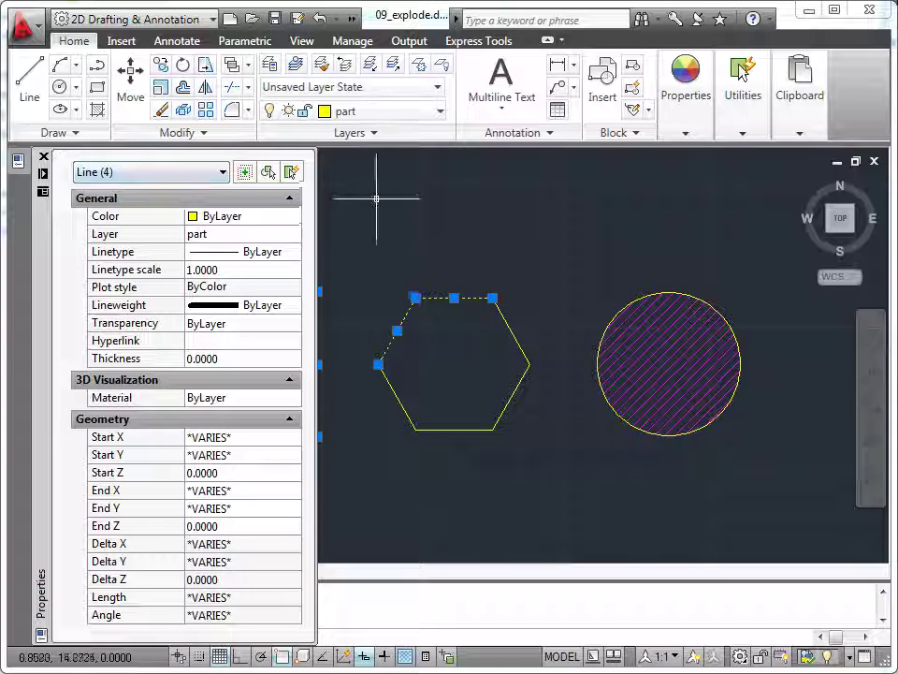
key("Escape")
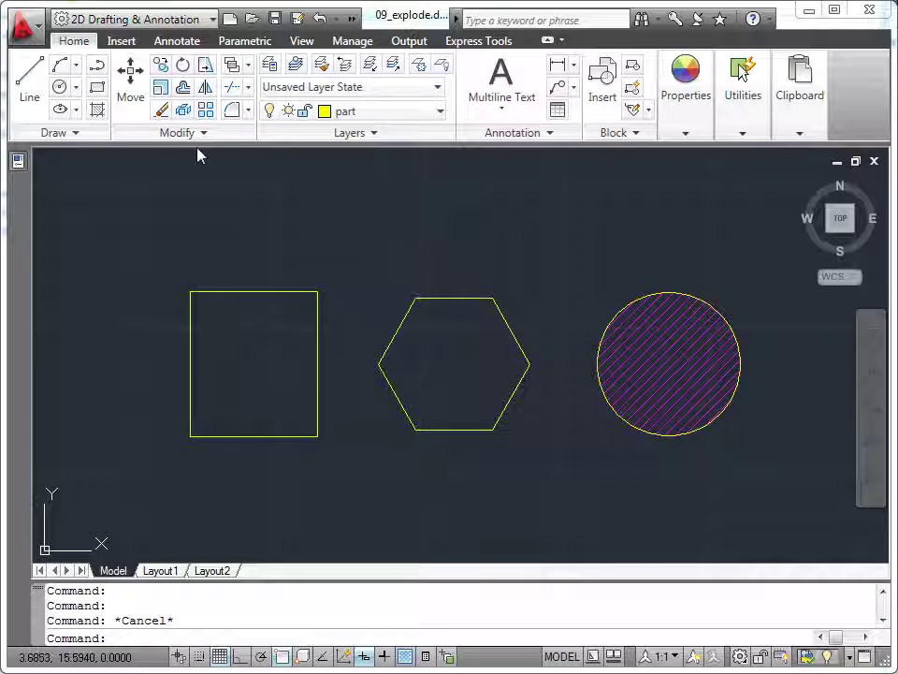
Explode the hatch inside the circle and pick several pattern lines to confirm they are separate
left_click(182, 110)
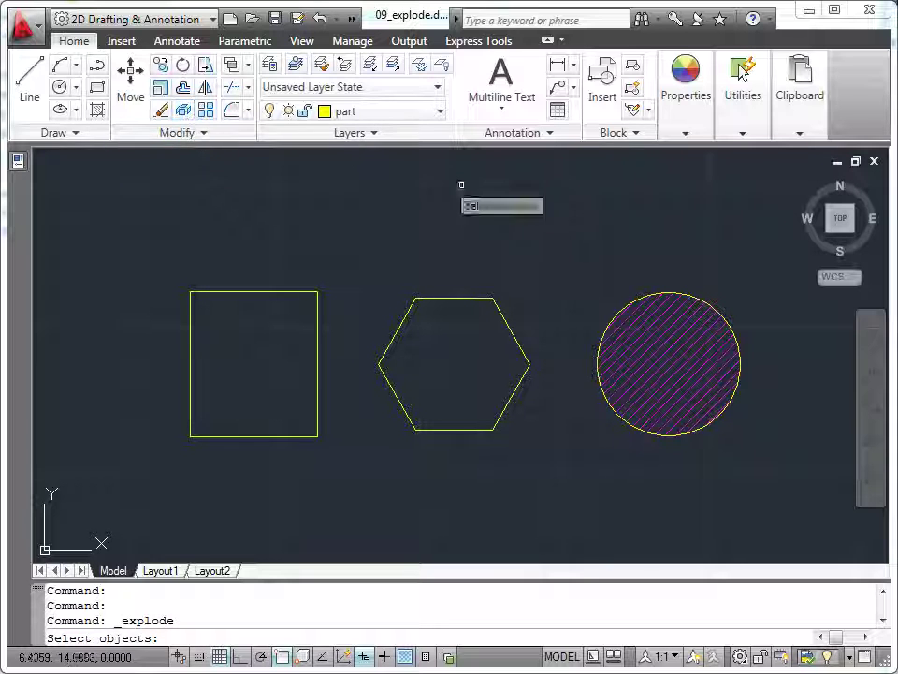
left_click(673, 323)
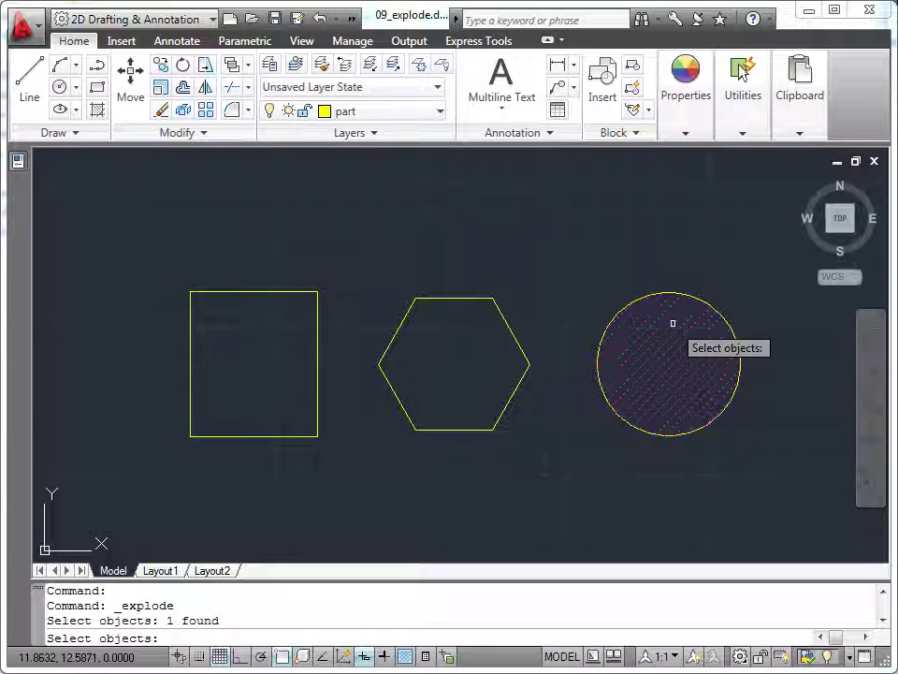
key("Return")
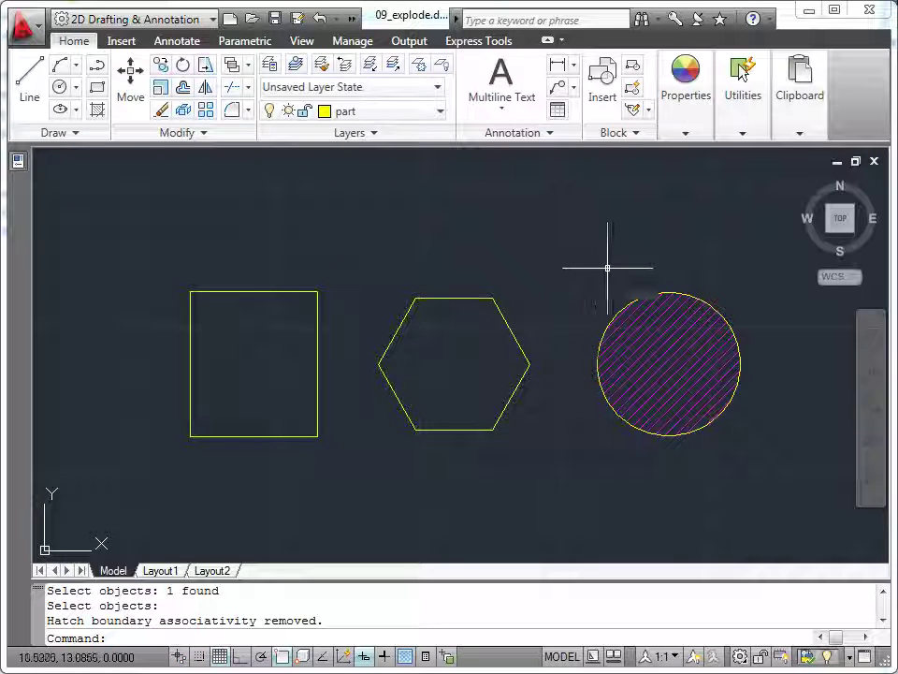
left_click(632, 317)
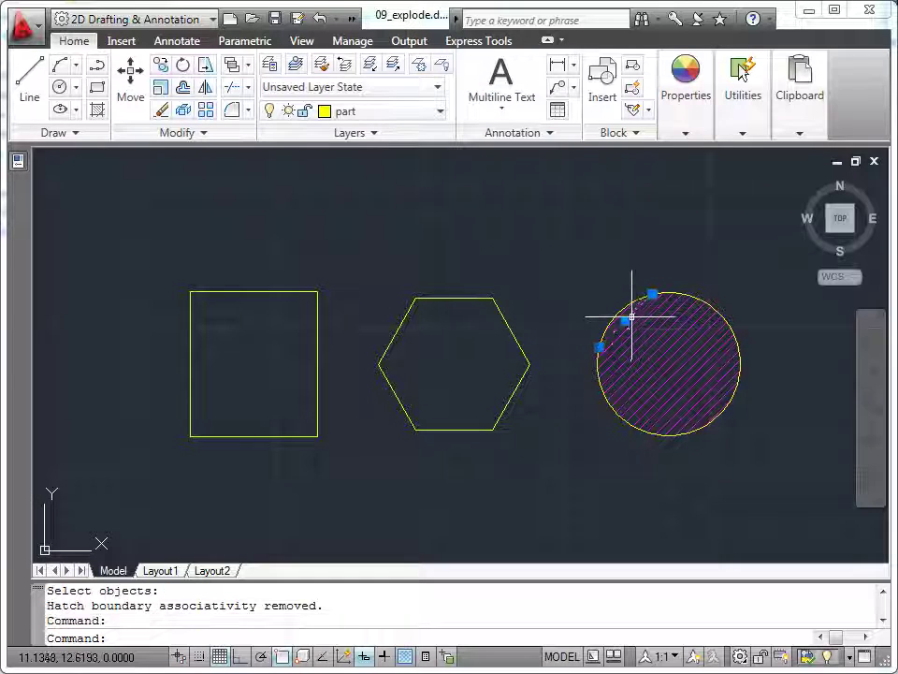
left_click(661, 335)
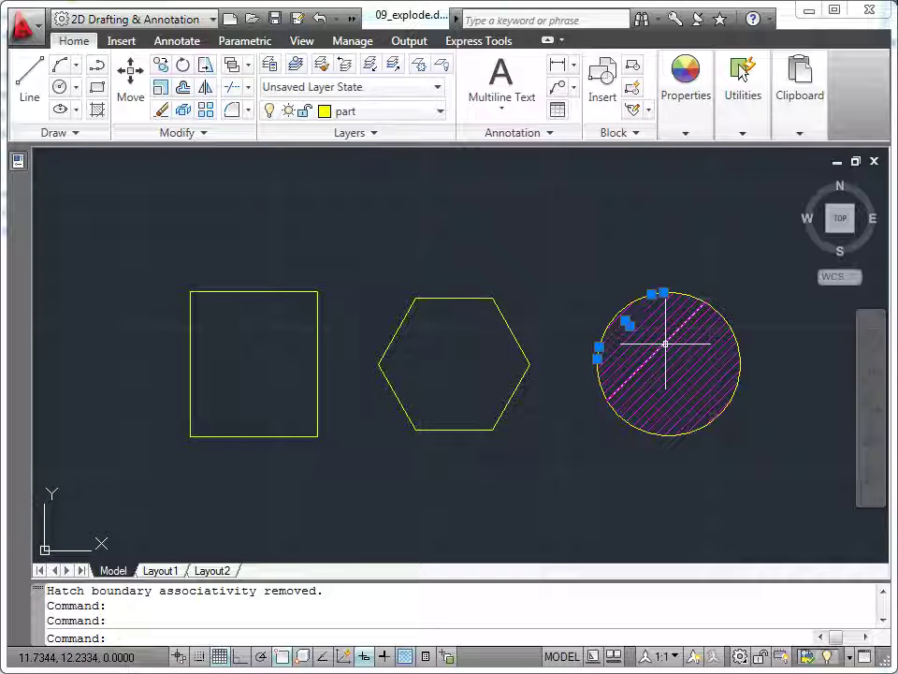
left_click(673, 347)
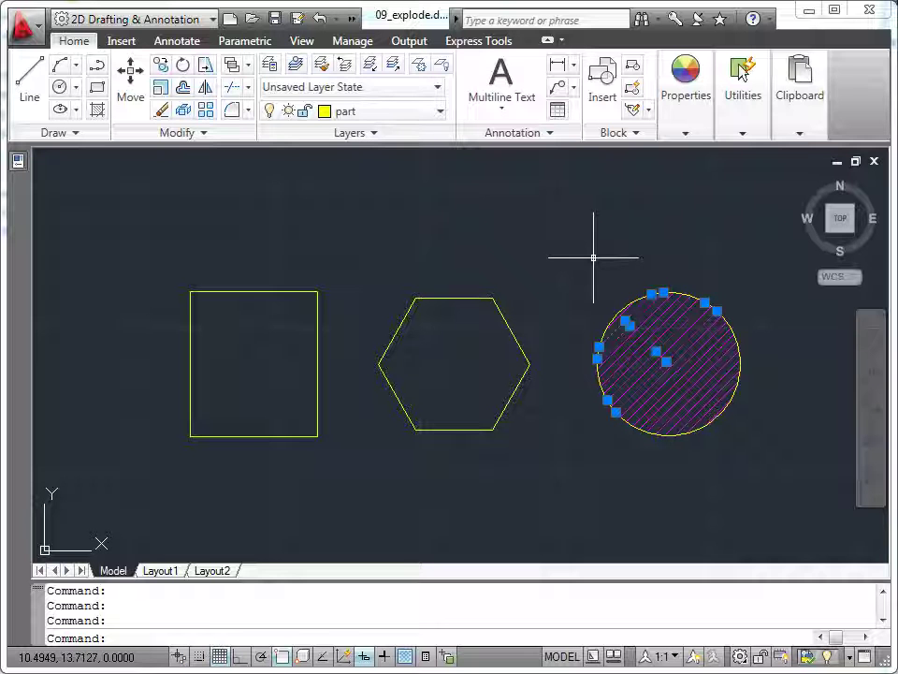
Zoom and pan until the dimensioned duplex outlet cover reference fills the view
key("Escape")
scroll(593, 256, "down", 2)
scroll(599, 266, "down", 4)
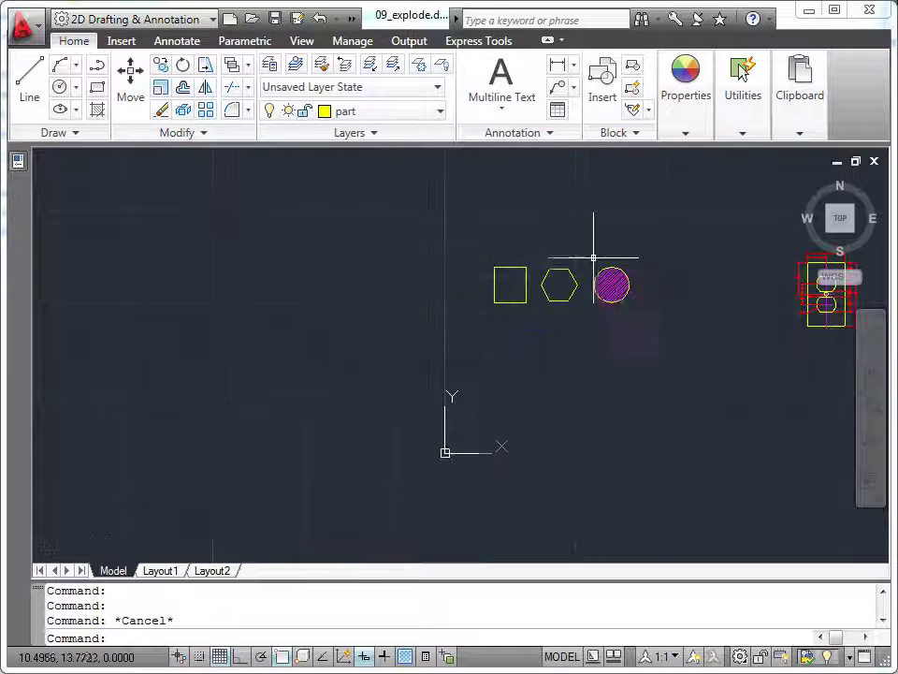
mouse_move(647, 325)
middle_mouse_down()
mouse_move(432, 348)
mouse_move(483, 375)
mouse_move(270, 445)
middle_mouse_up()
scroll(560, 352, "up", 2)
mouse_move(314, 419)
middle_mouse_down()
mouse_move(469, 434)
mouse_move(481, 423)
mouse_move(463, 431)
middle_mouse_up()
scroll(480, 422, "up", 2)
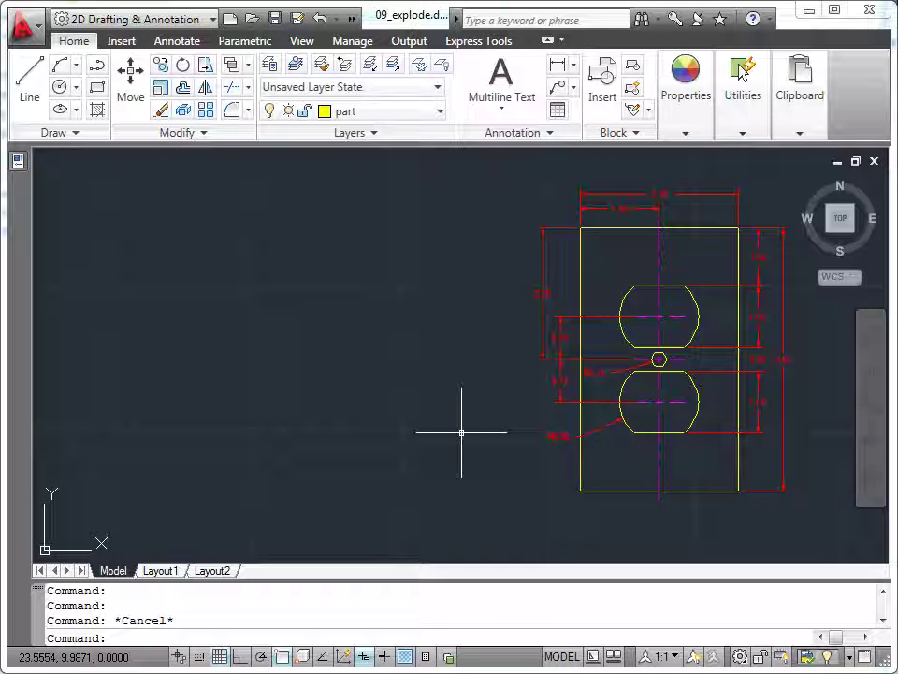
Draw a rectangle with length 2.7 and width 4.5 left of the outlet reference
left_click(96, 86)
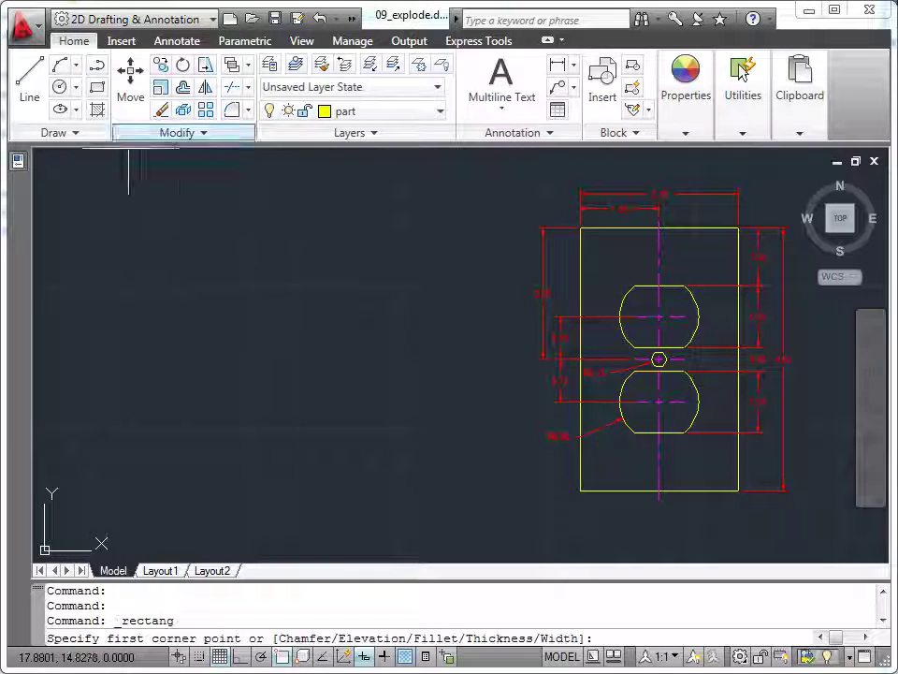
left_click(510, 484)
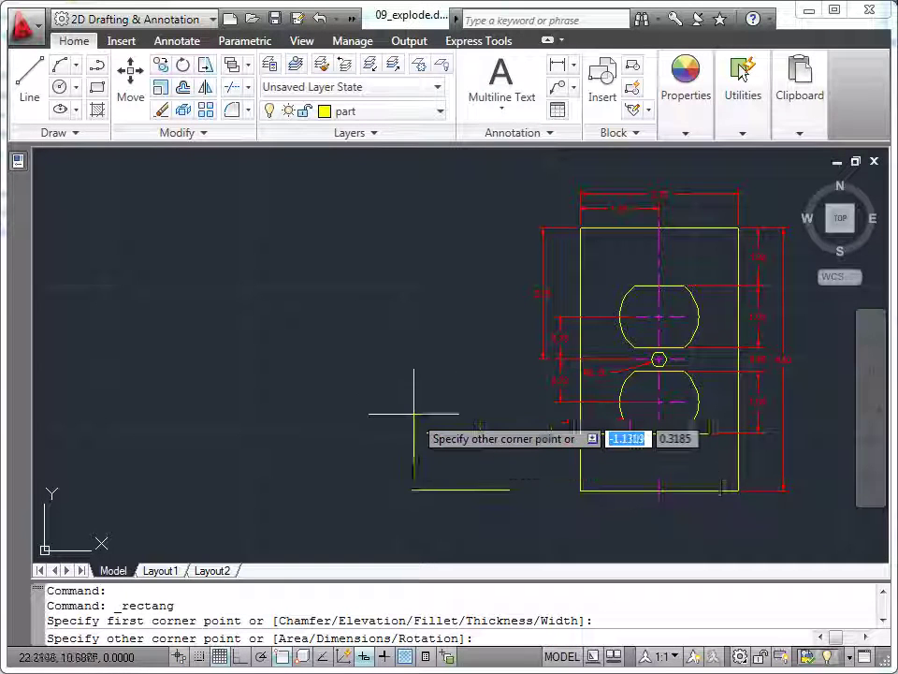
right_click(384, 341)
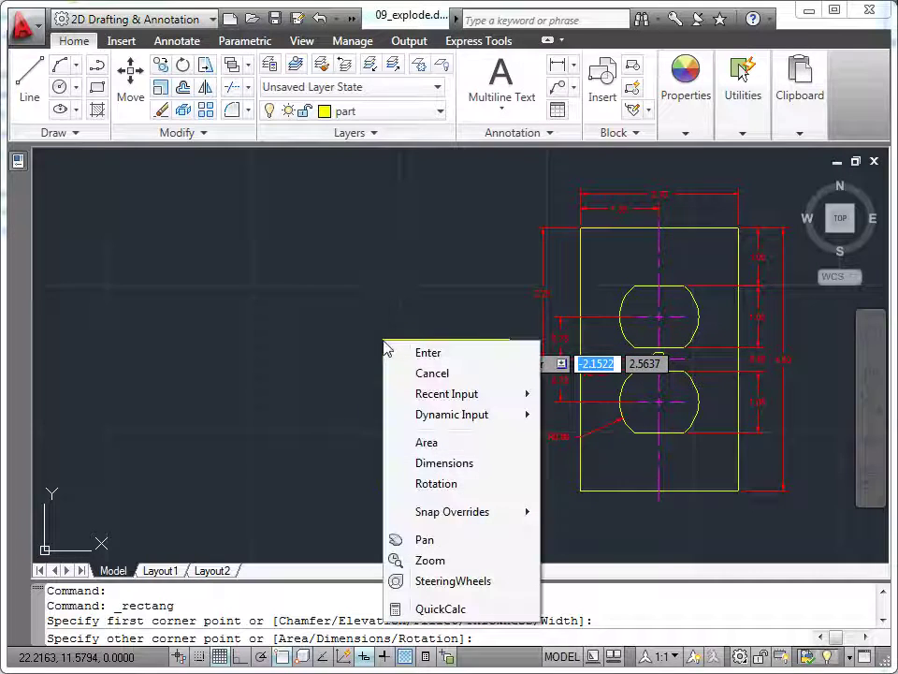
left_click(451, 463)
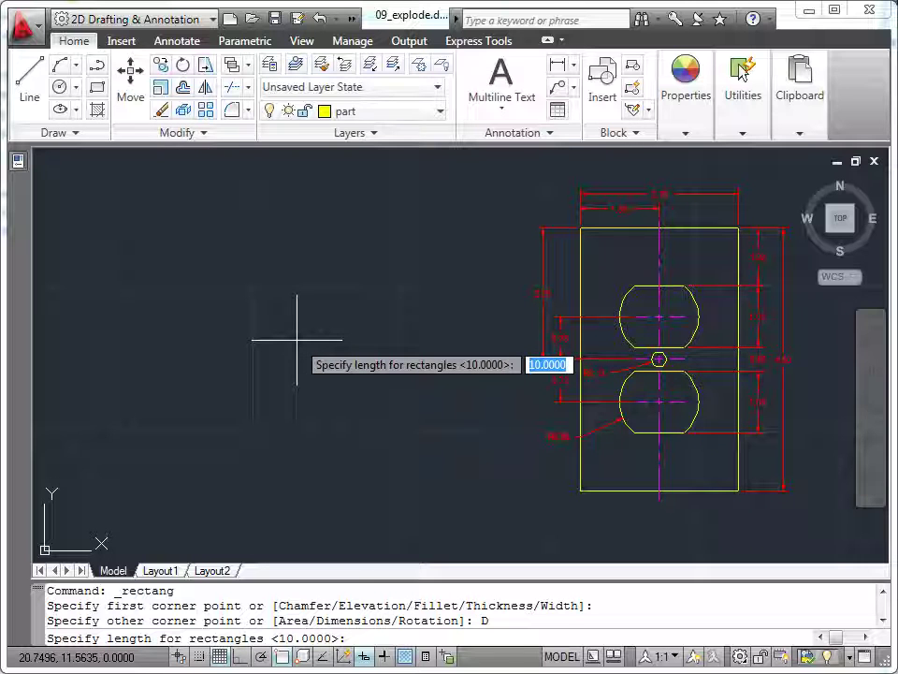
type("2.7")
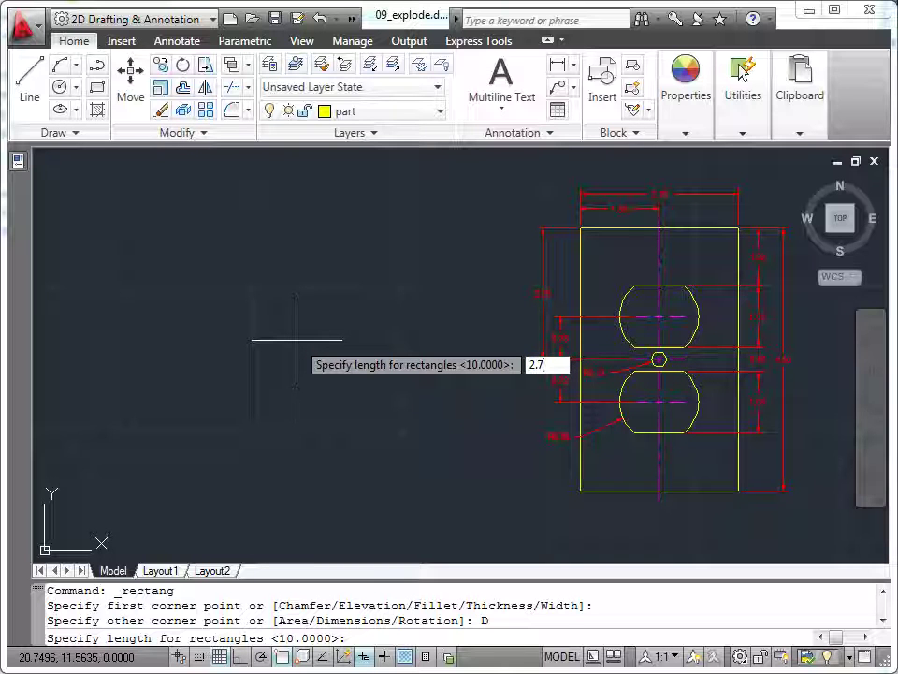
key("Return")
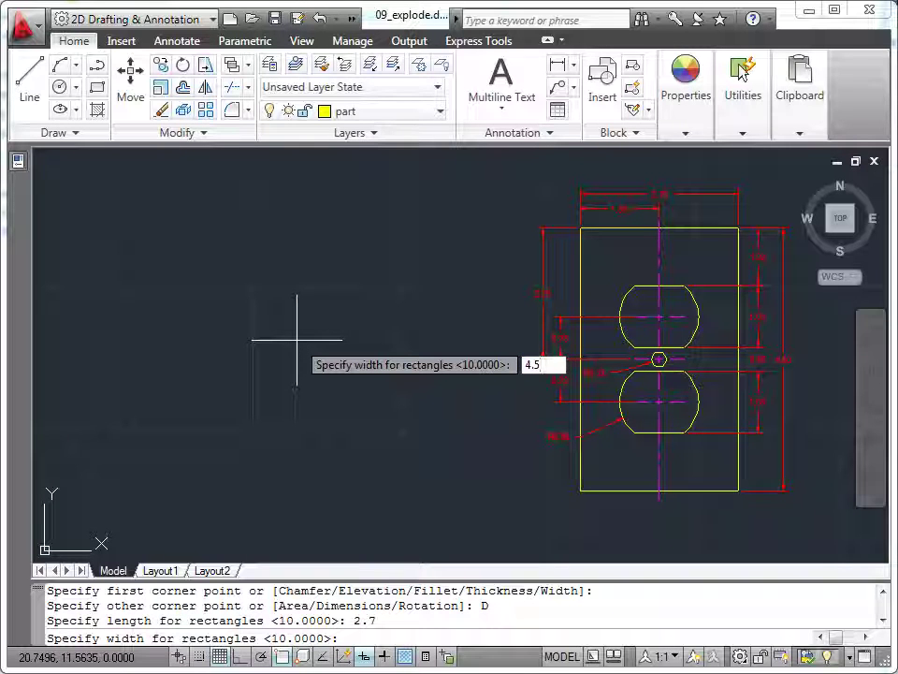
key("Return")
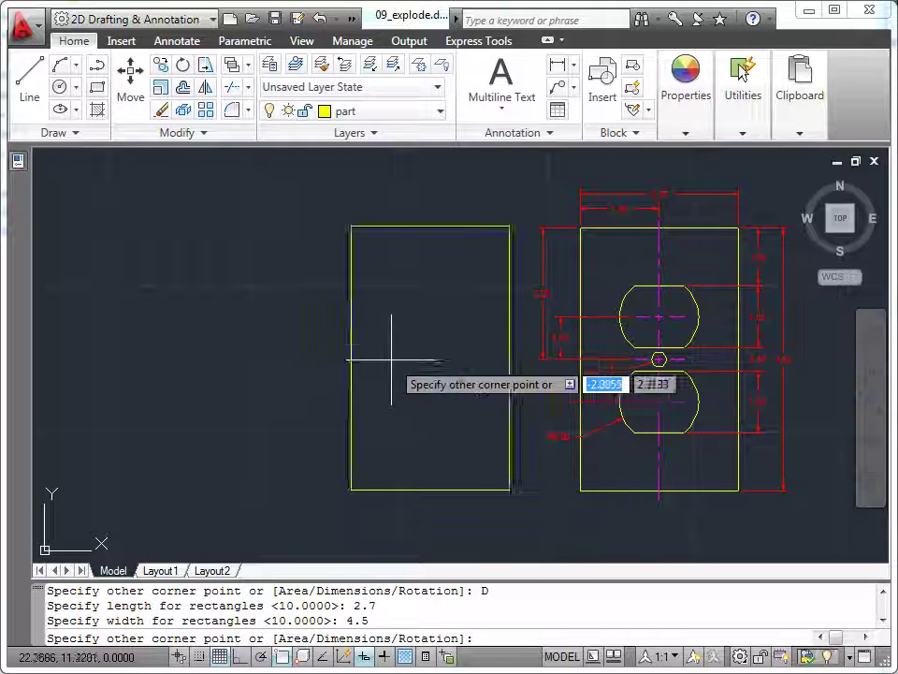
left_click(380, 295)
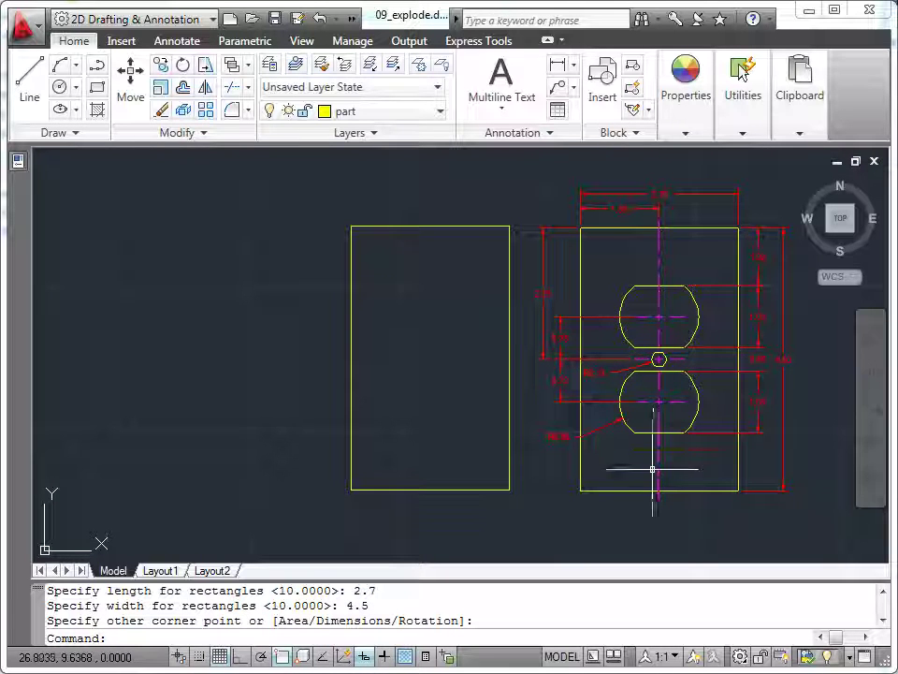
Draw a line snapped from the rectangle's top-edge Midpoint to its bottom-edge Midpoint
left_click(34, 99)
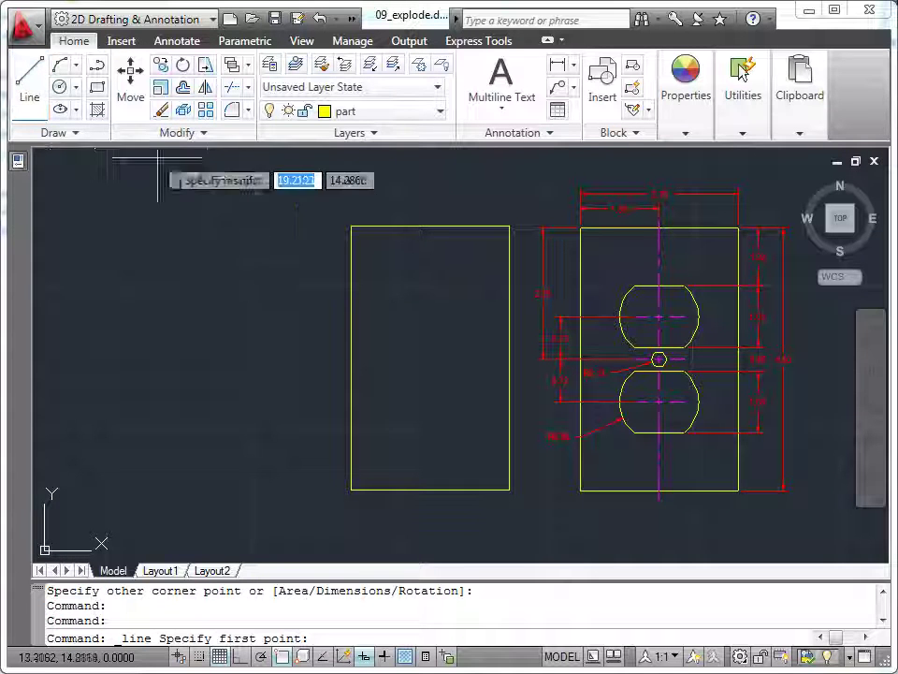
right_click(316, 215, "shift")
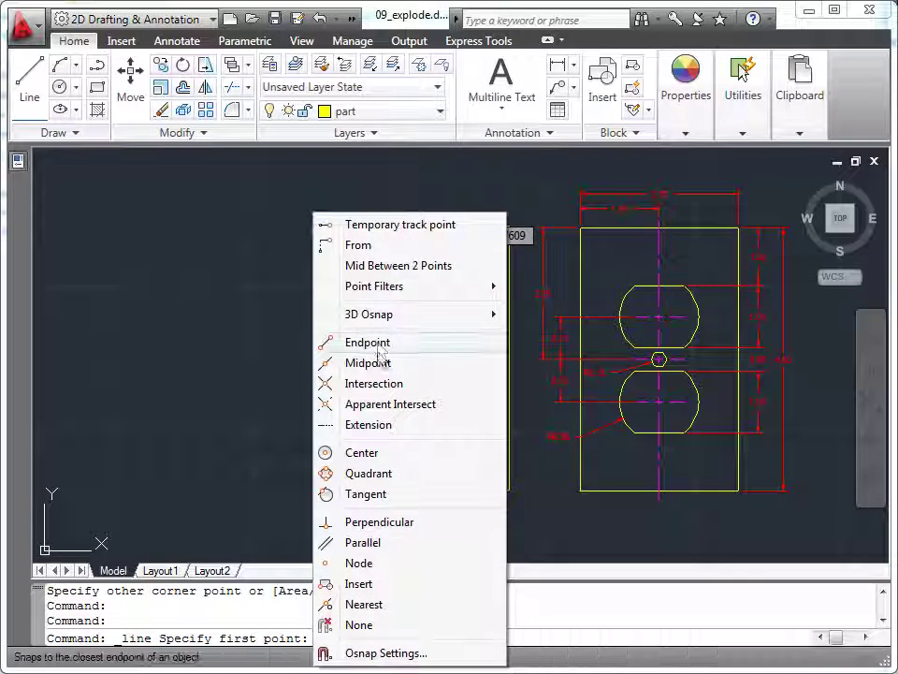
left_click(374, 362)
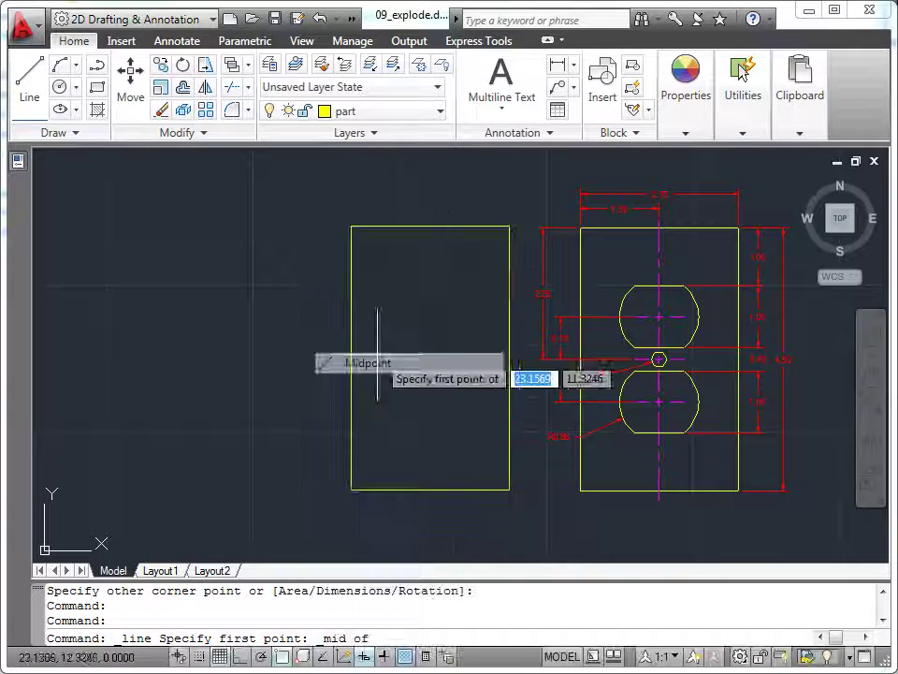
left_click(428, 226)
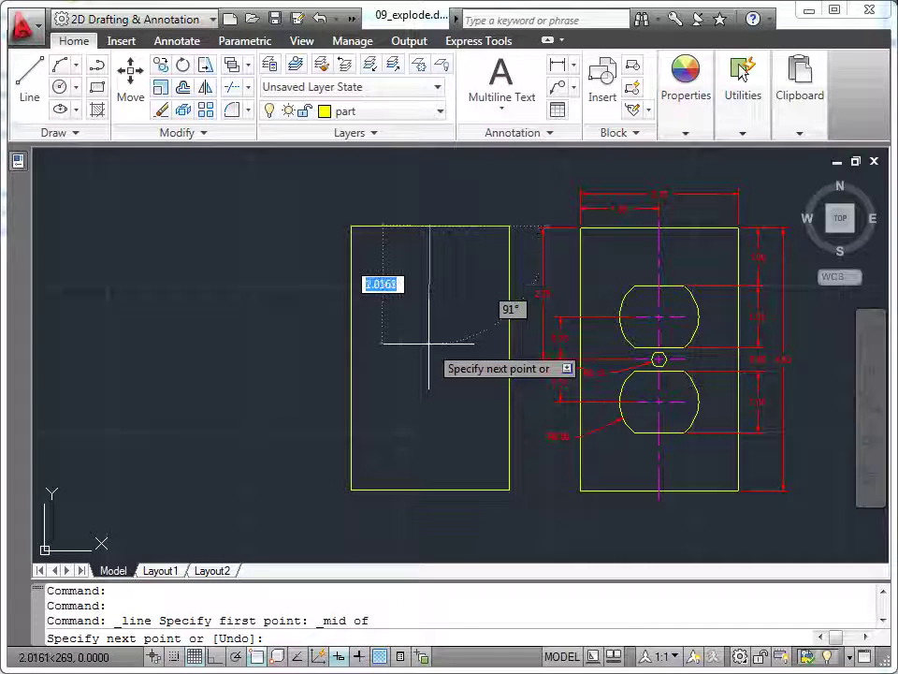
right_click(429, 346, "shift")
left_click(484, 496)
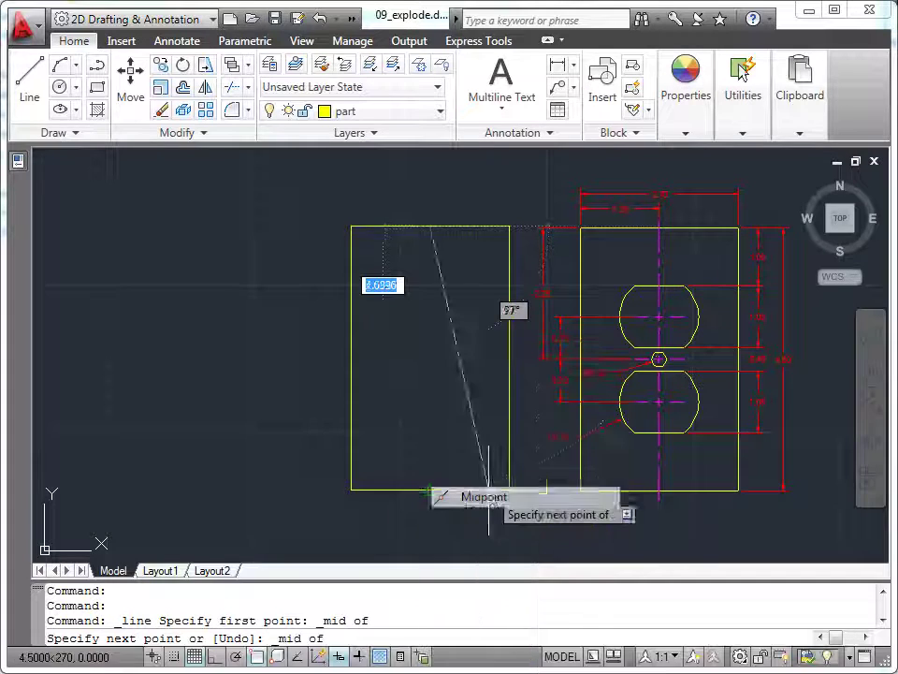
left_click(428, 490)
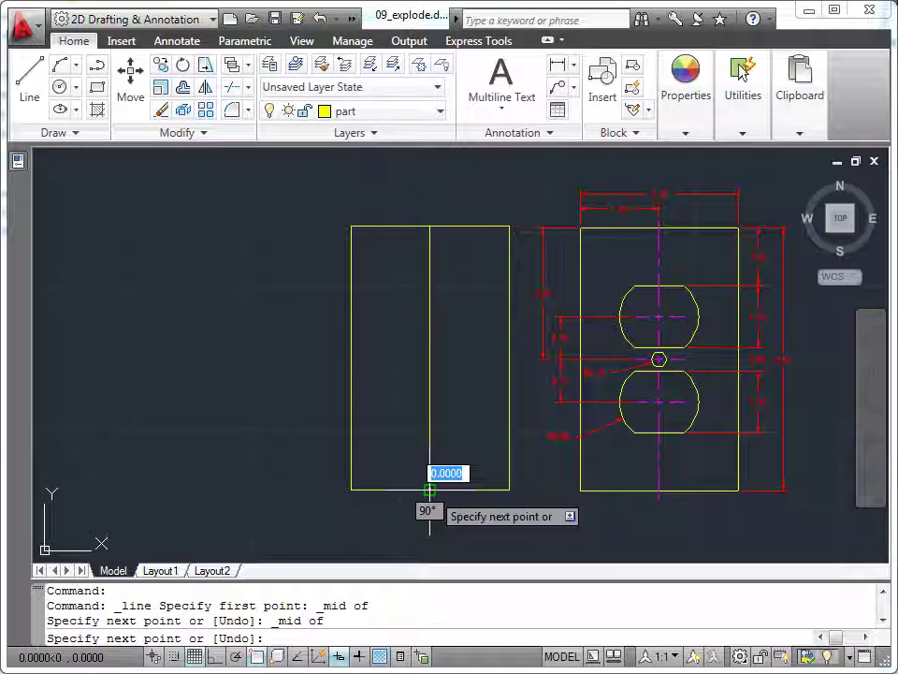
key("Escape")
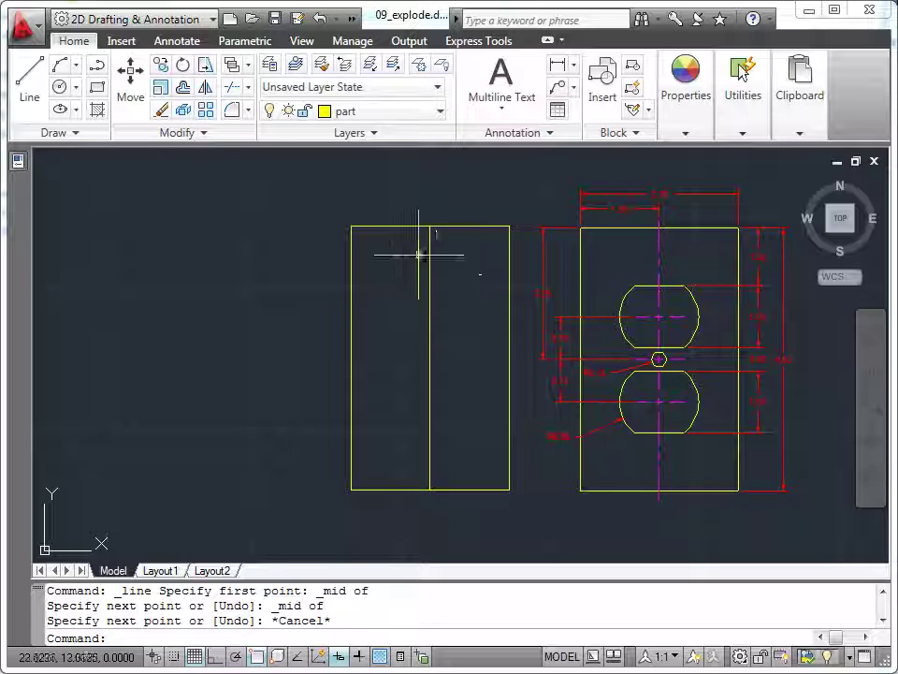
Explode the 2.7 × 4.5 rectangle into its individual edge lines
left_click(395, 226)
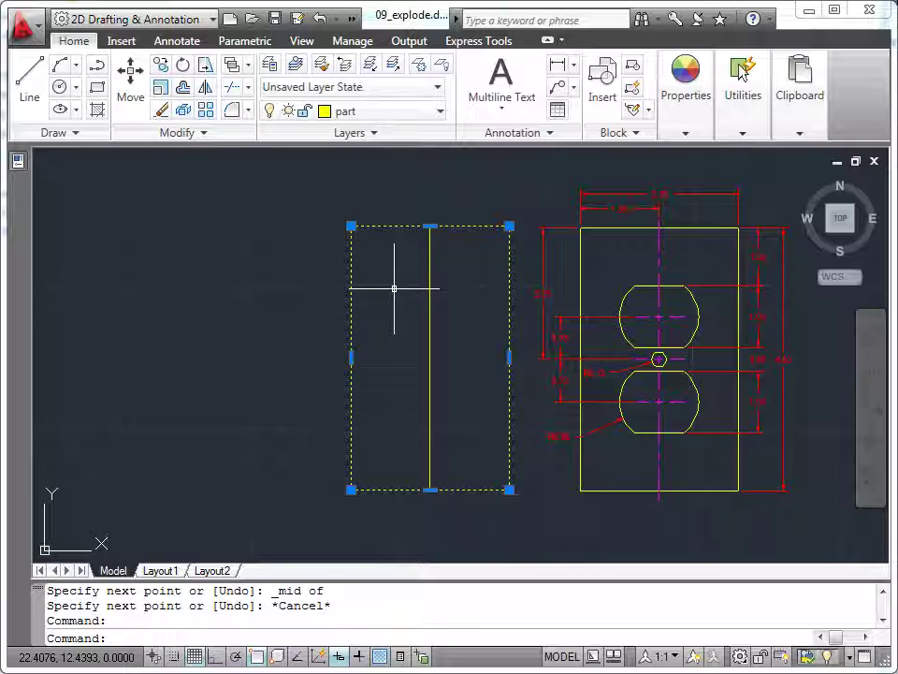
key("Escape")
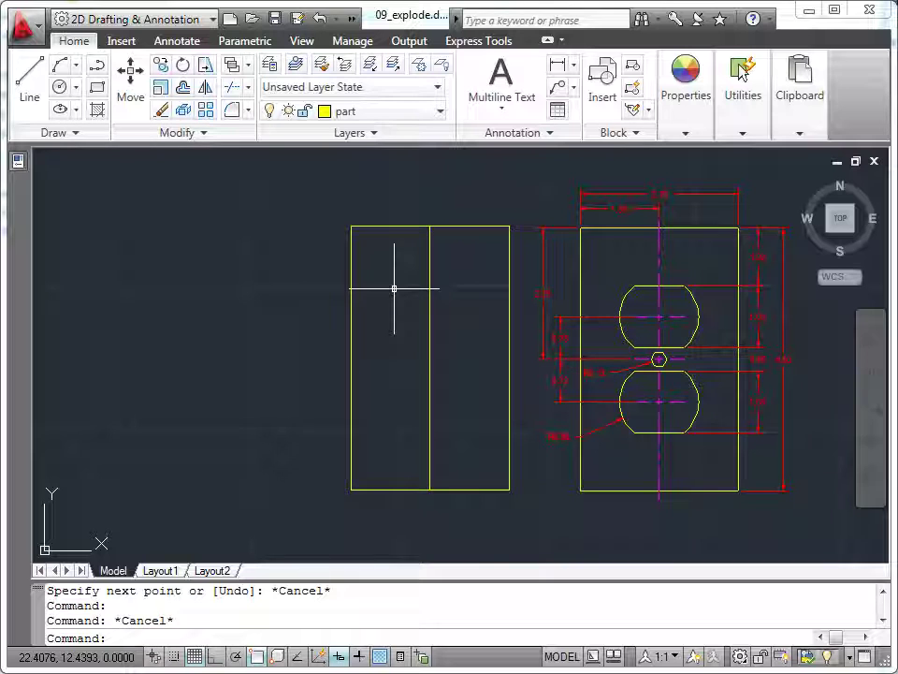
left_click(184, 112)
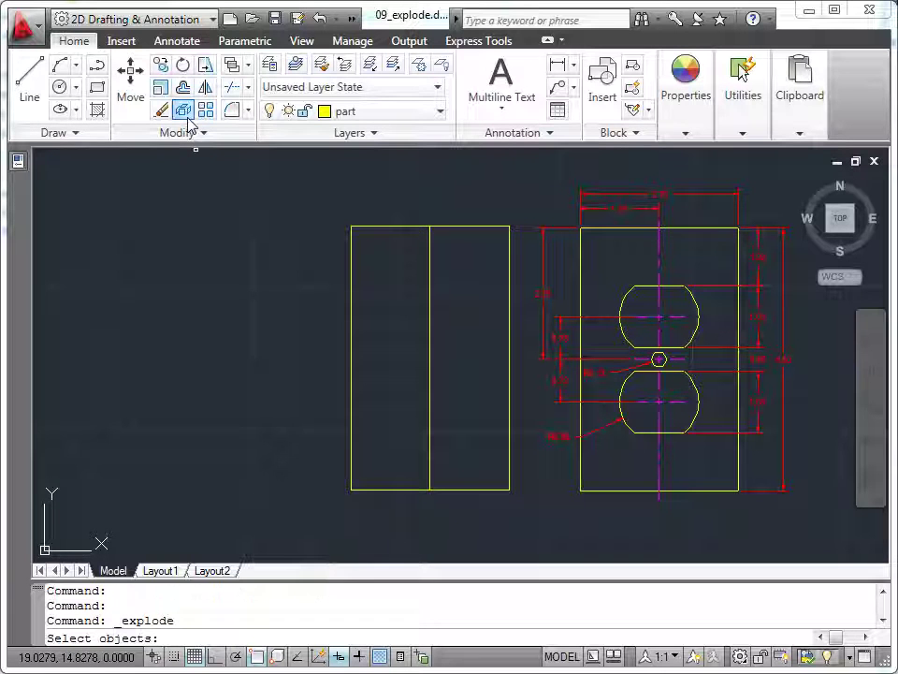
left_click(380, 224)
key("Return")
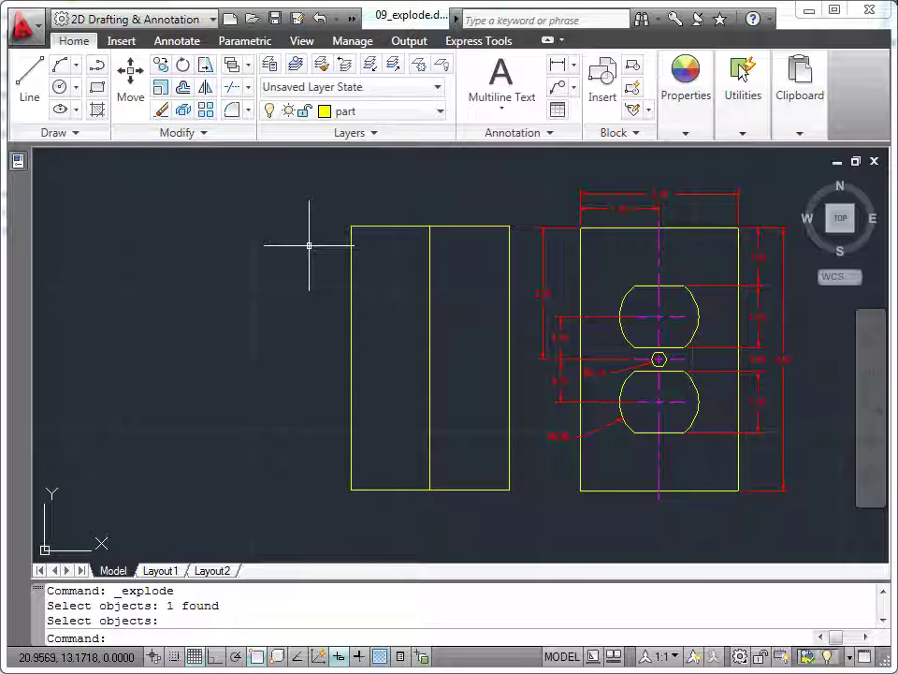
Offset the rectangle's top edge 2.25 downward to create a horizontal center line
left_click(184, 90)
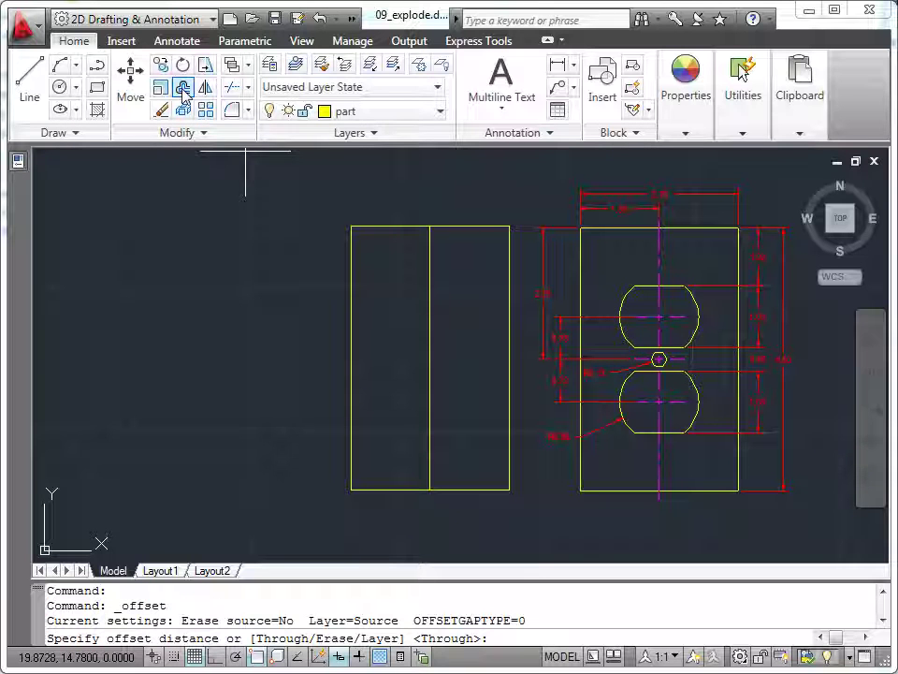
type("2.25")
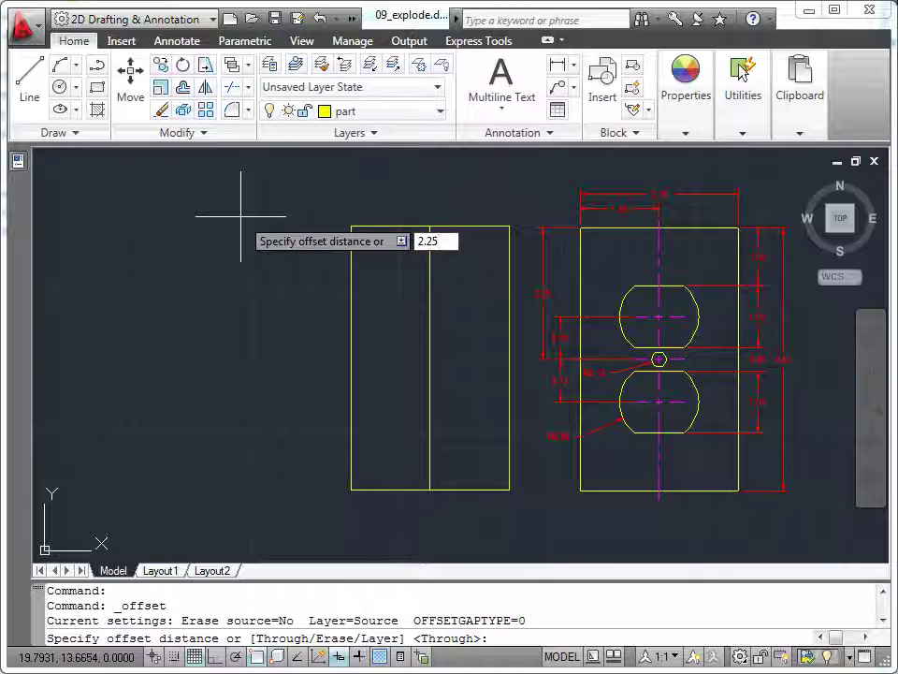
key("Return")
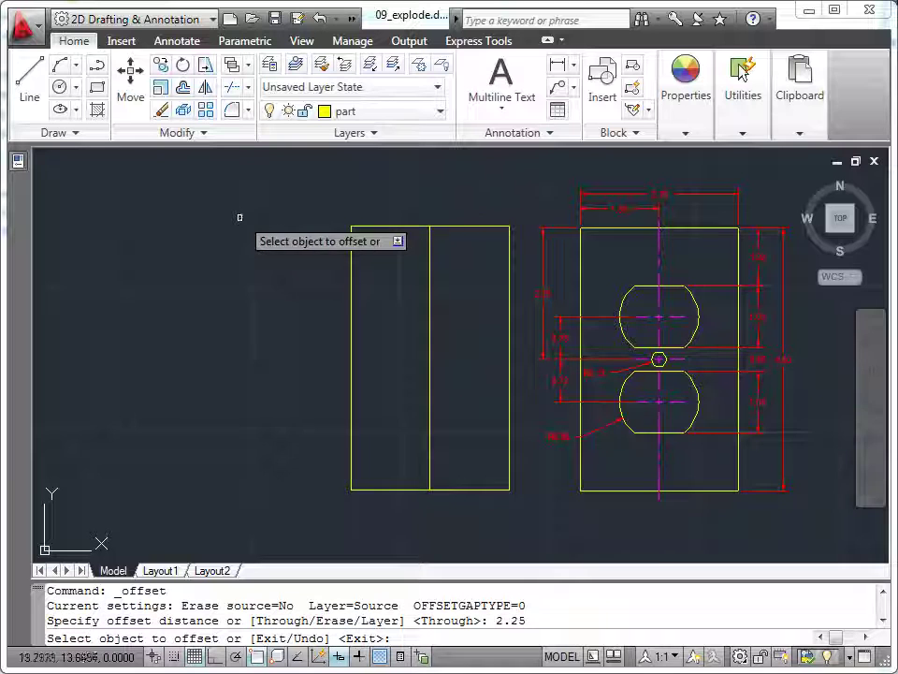
left_click(388, 225)
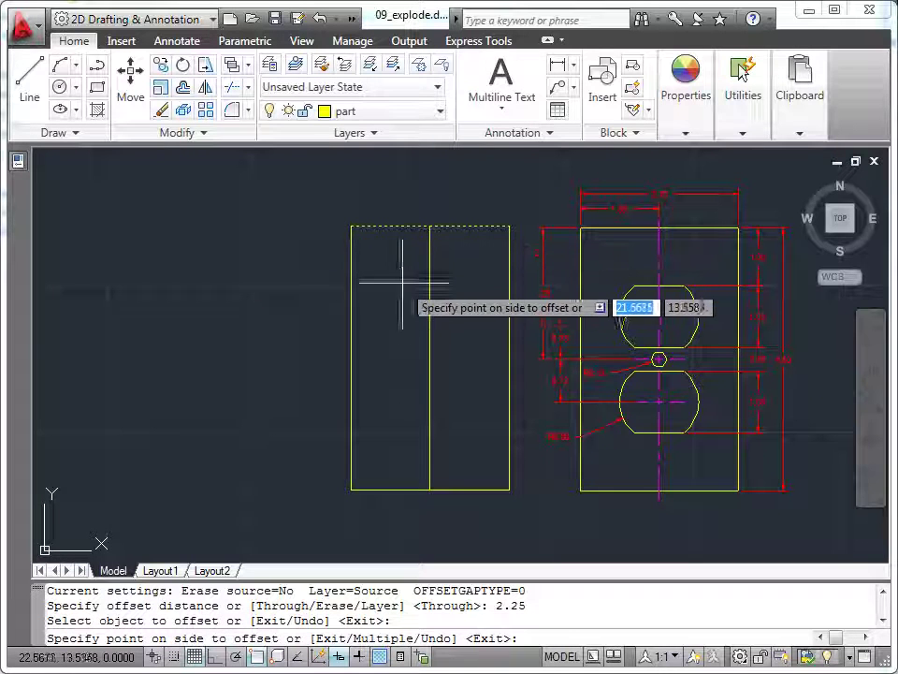
left_click(403, 312)
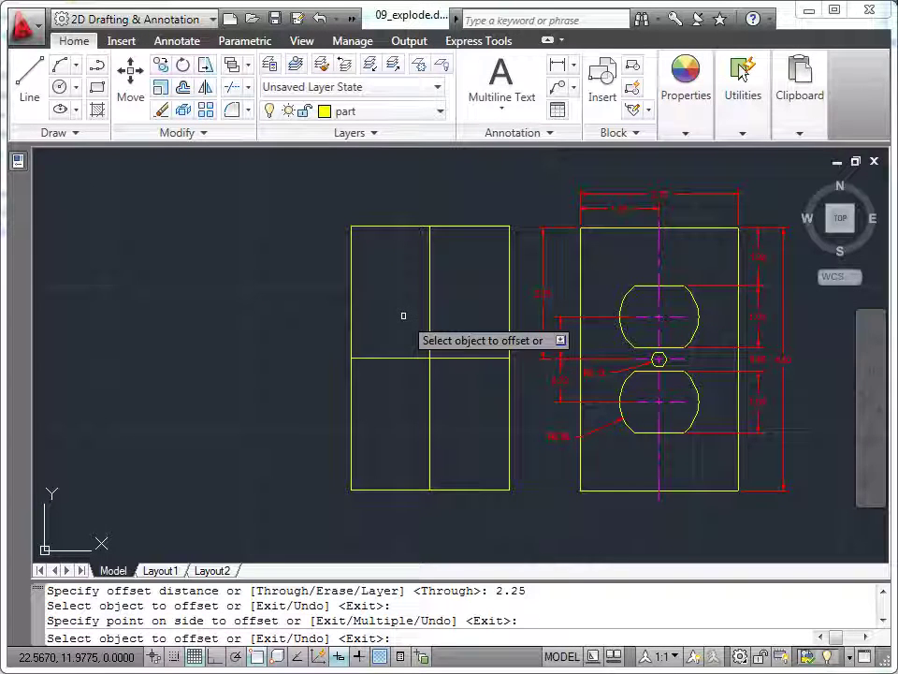
key("Escape")
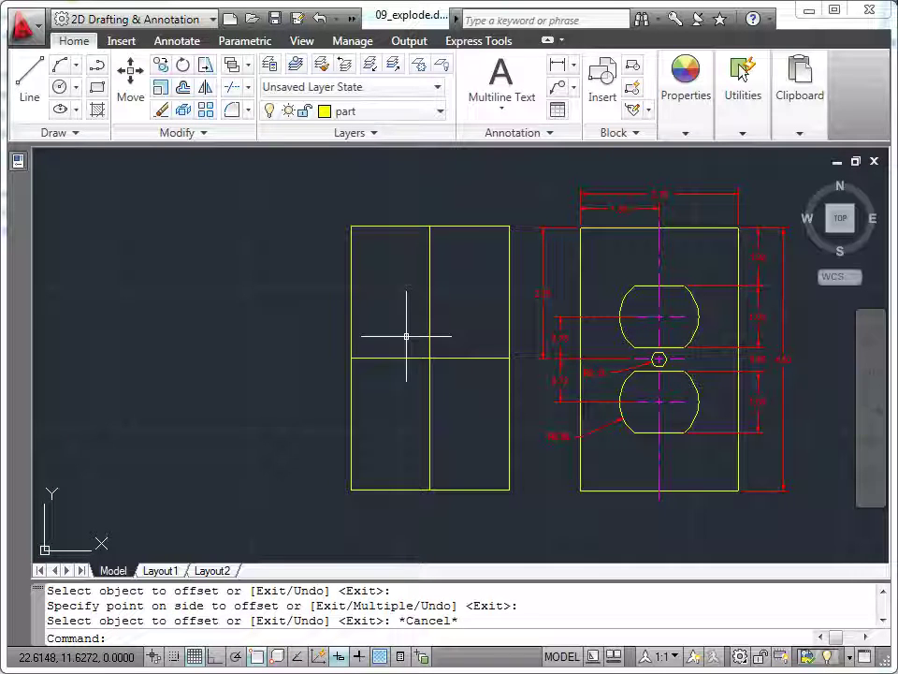
Draw a 0.13-radius screw hole circle at the center lines' intersection
left_click(59, 88)
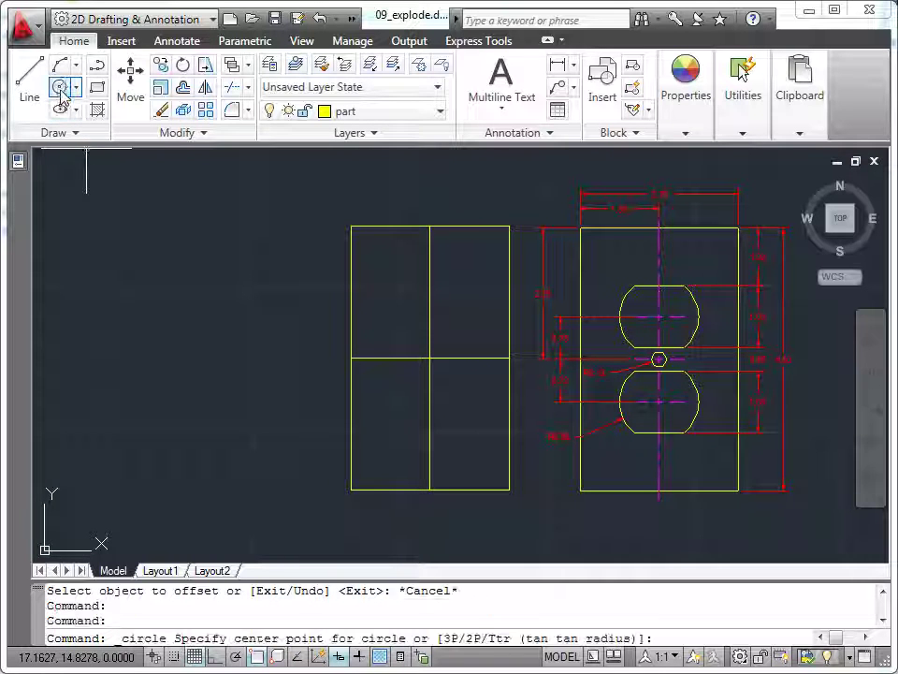
right_click(206, 204, "shift")
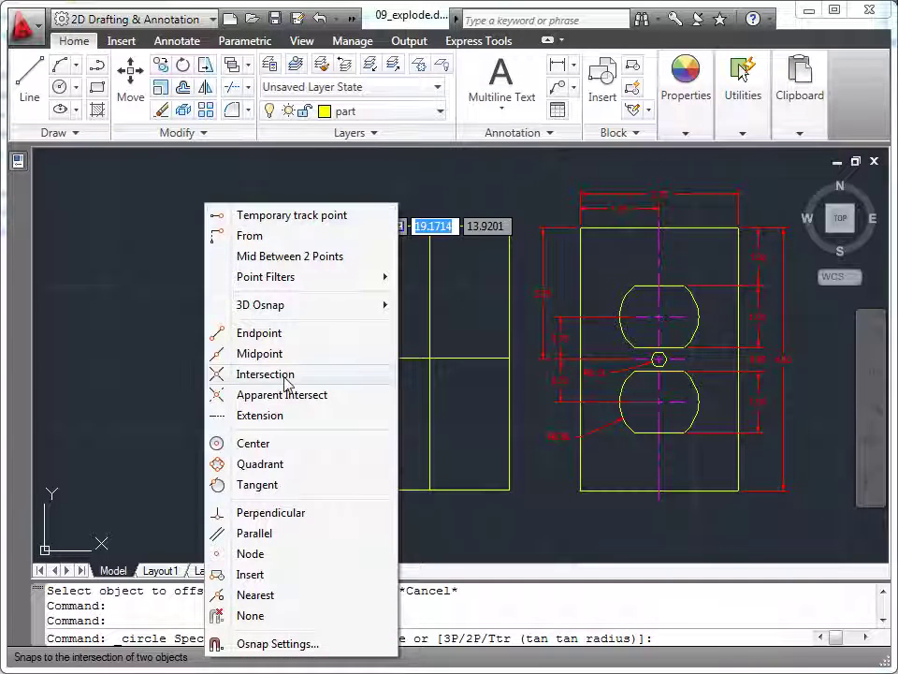
left_click(285, 376)
left_click(429, 356)
type("0.13")
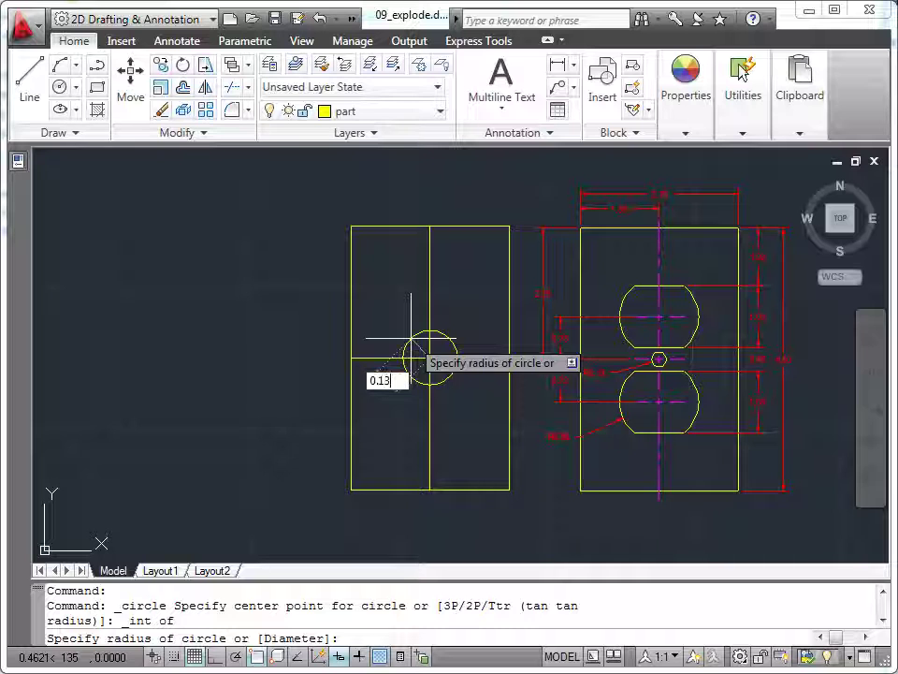
type("0.13")
key("Return")
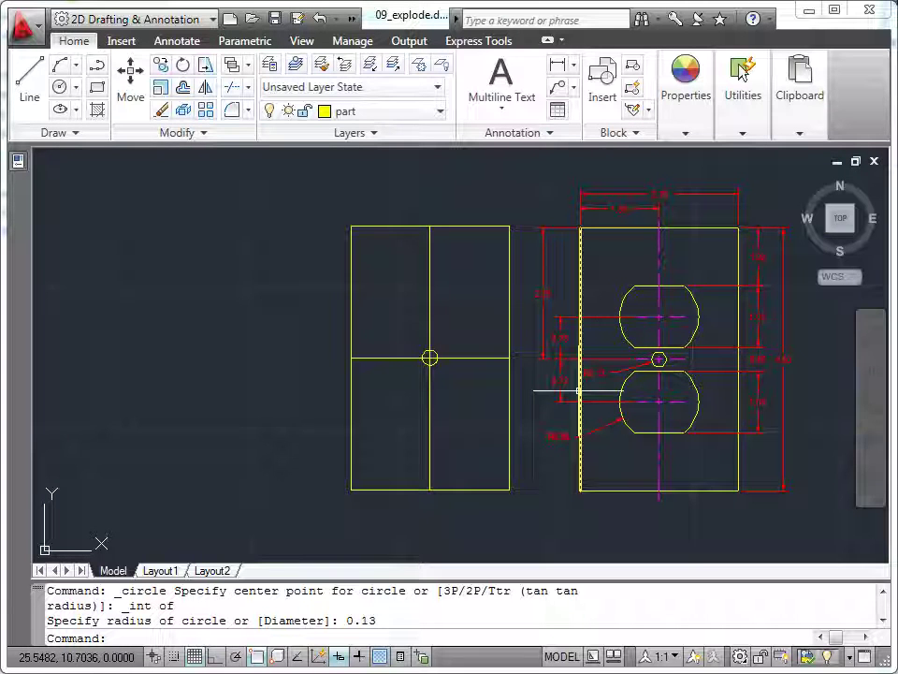
left_click(183, 90)
type("0.7")
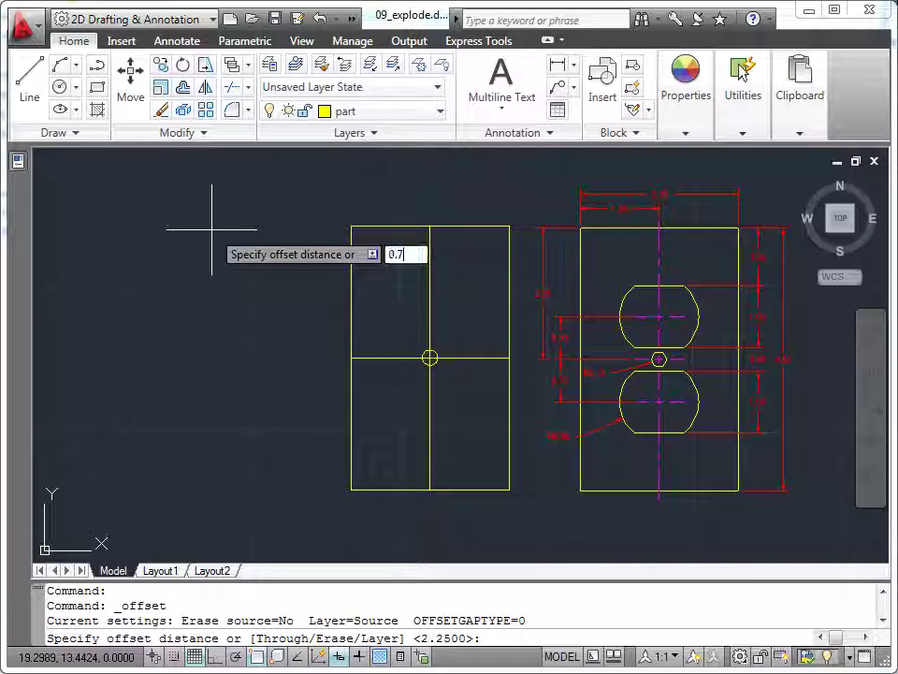
Offset the middle horizontal line 0.73 both above and below
type("3")
key("Return")
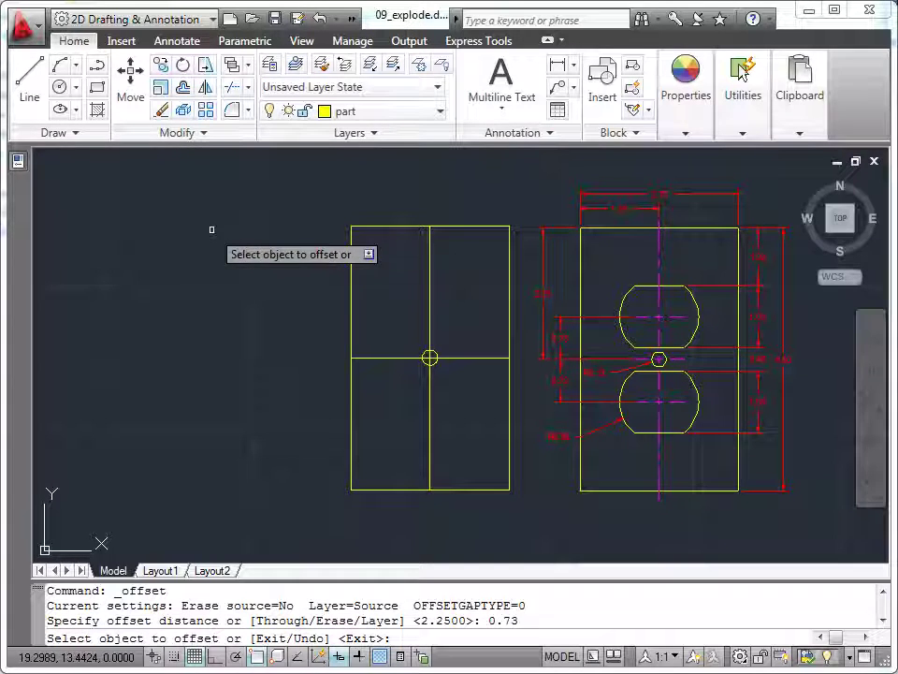
left_click(426, 357)
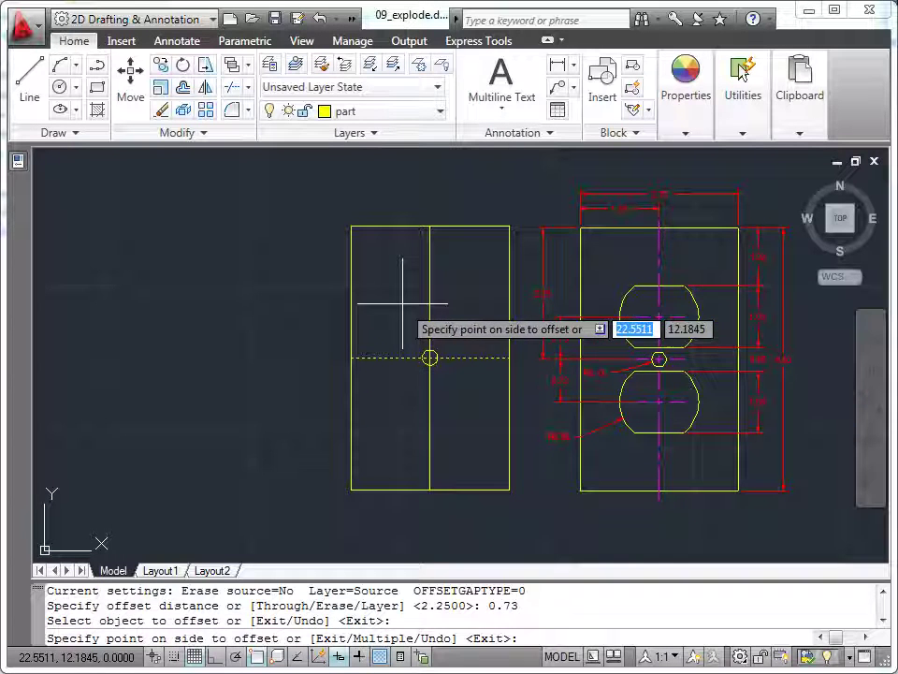
left_click(398, 323)
left_click(427, 357)
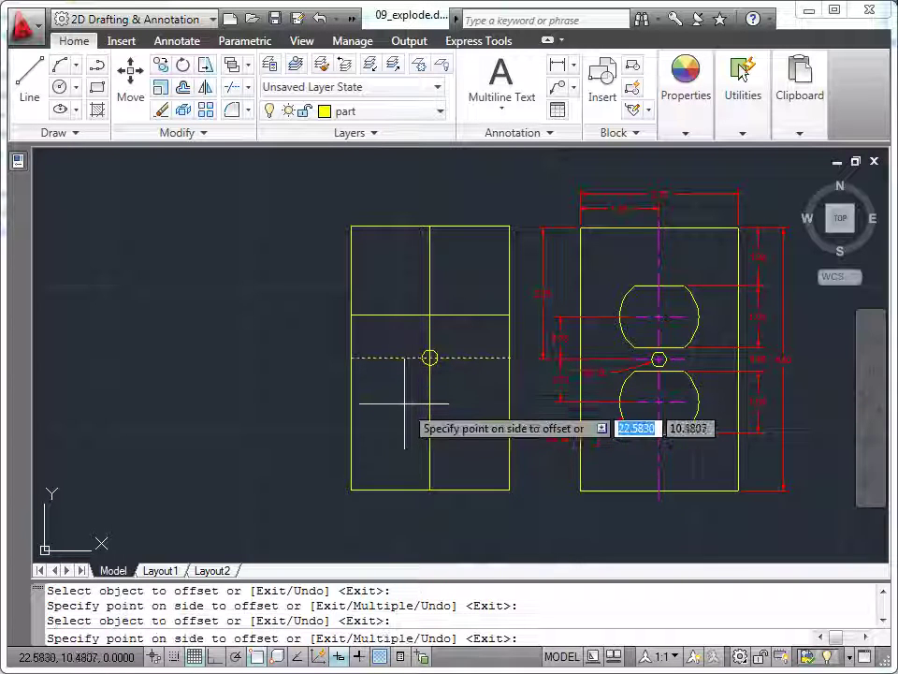
left_click(404, 404)
key("Escape")
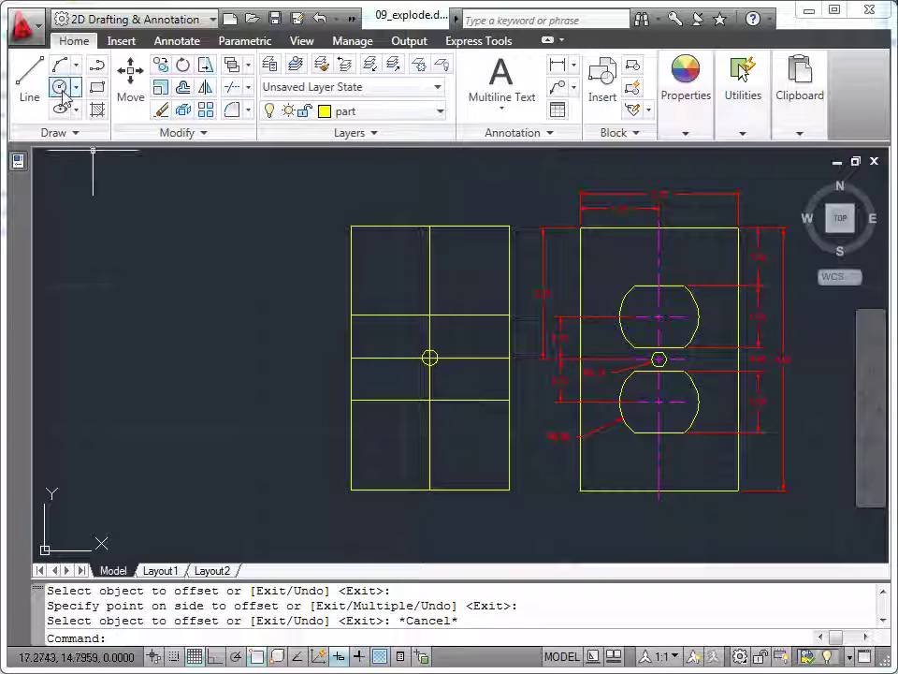
Draw two 0.68-radius circles at the vertical line's intersections with the upper and lower offset lines
left_click(60, 86)
right_click(205, 239, "shift")
left_click(295, 411)
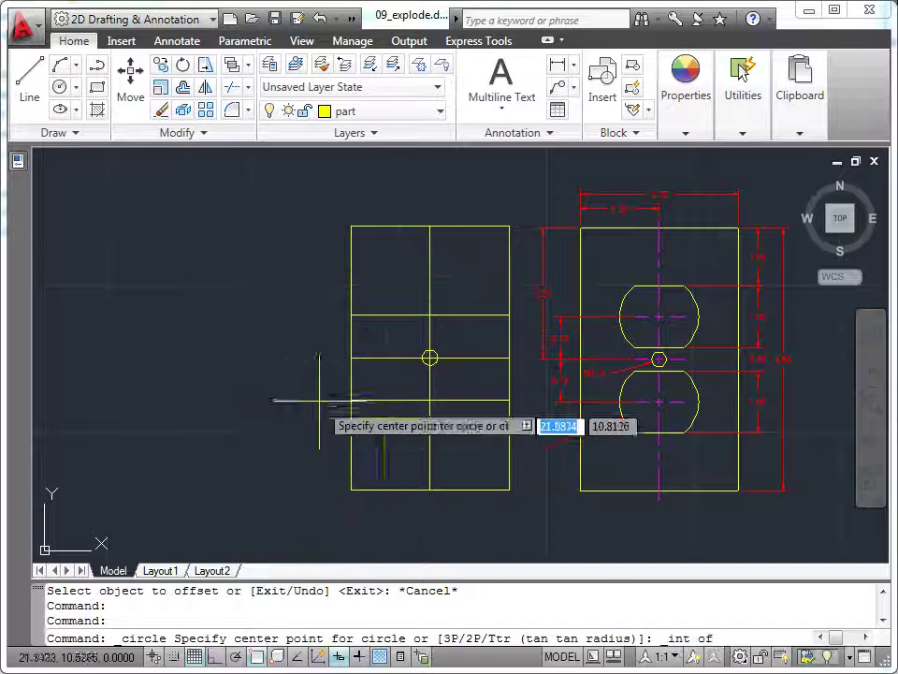
left_click(429, 358)
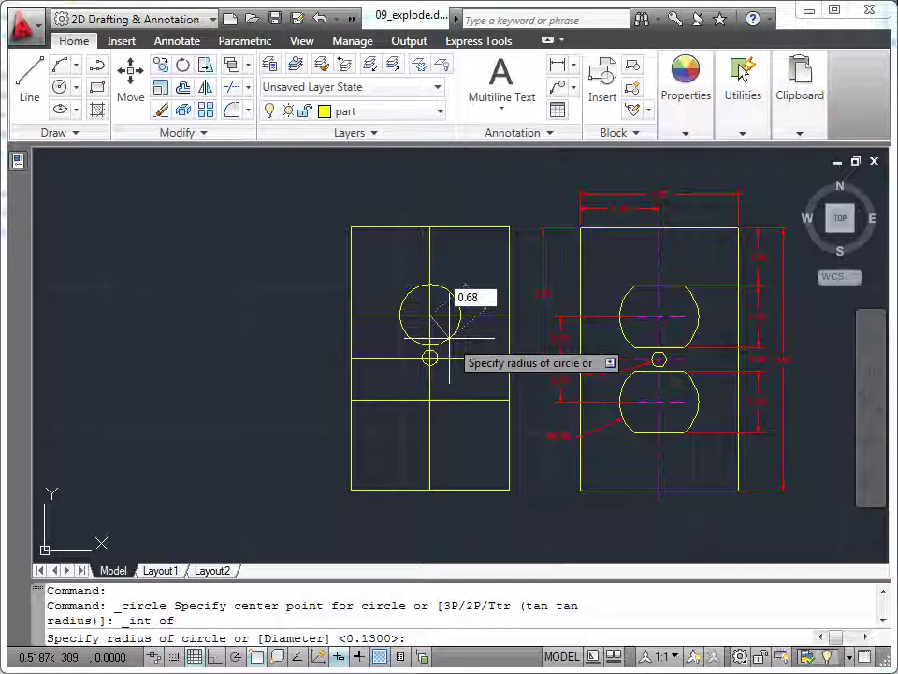
key("Return")
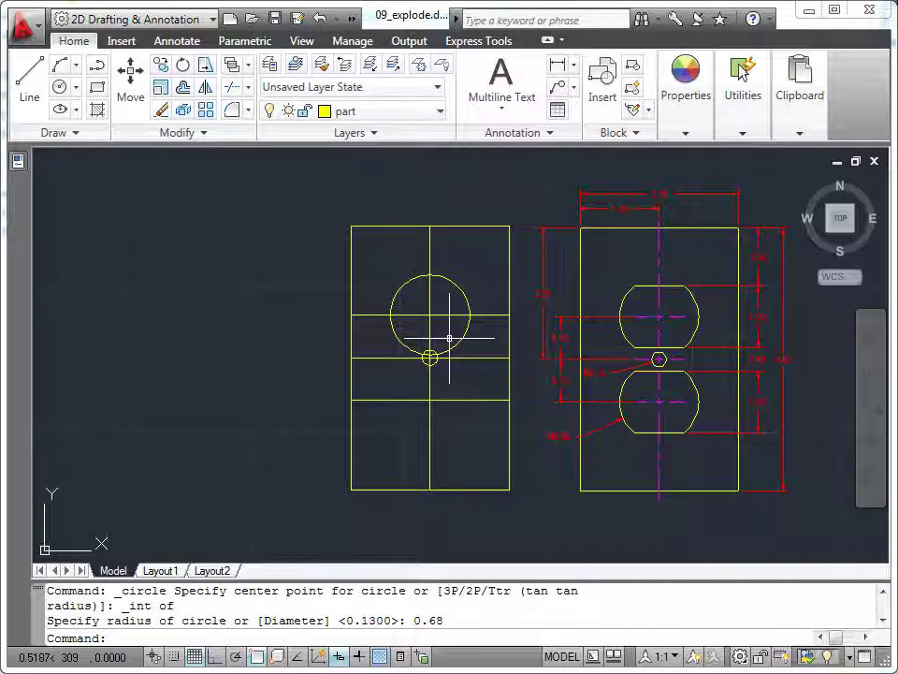
key("Return")
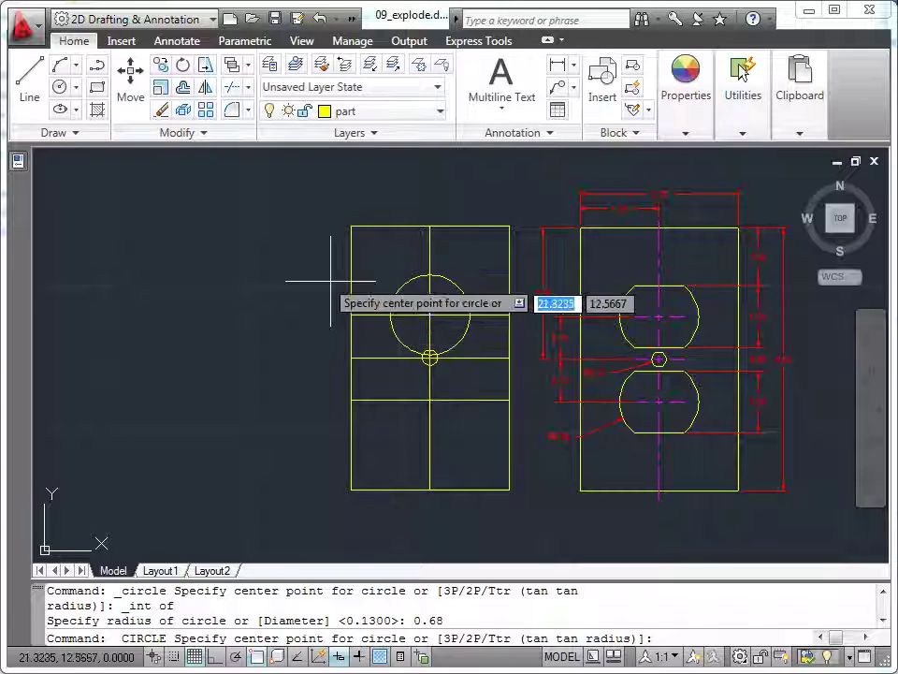
right_click(295, 248, "shift")
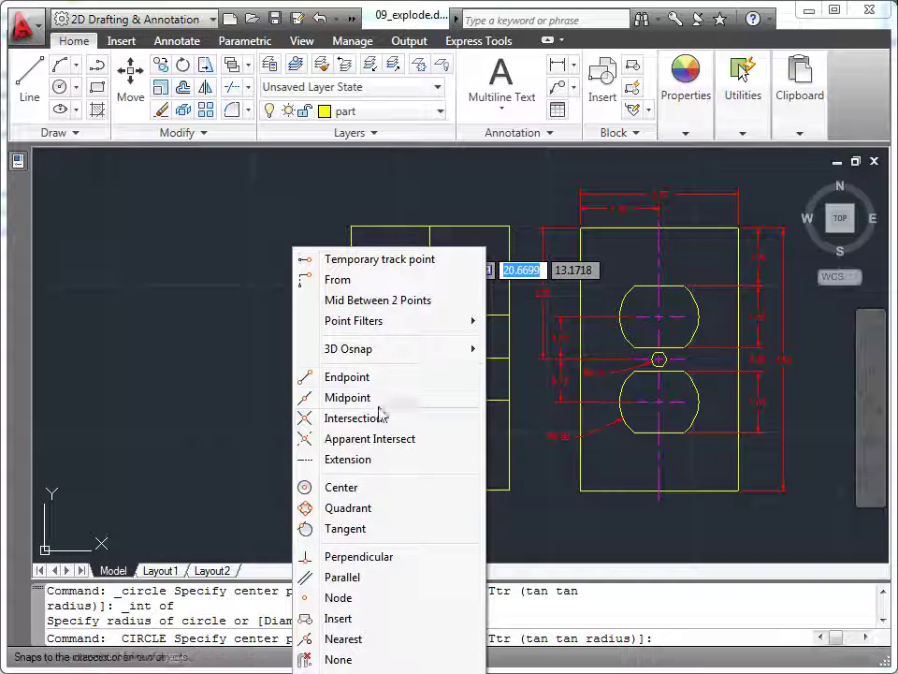
left_click(374, 418)
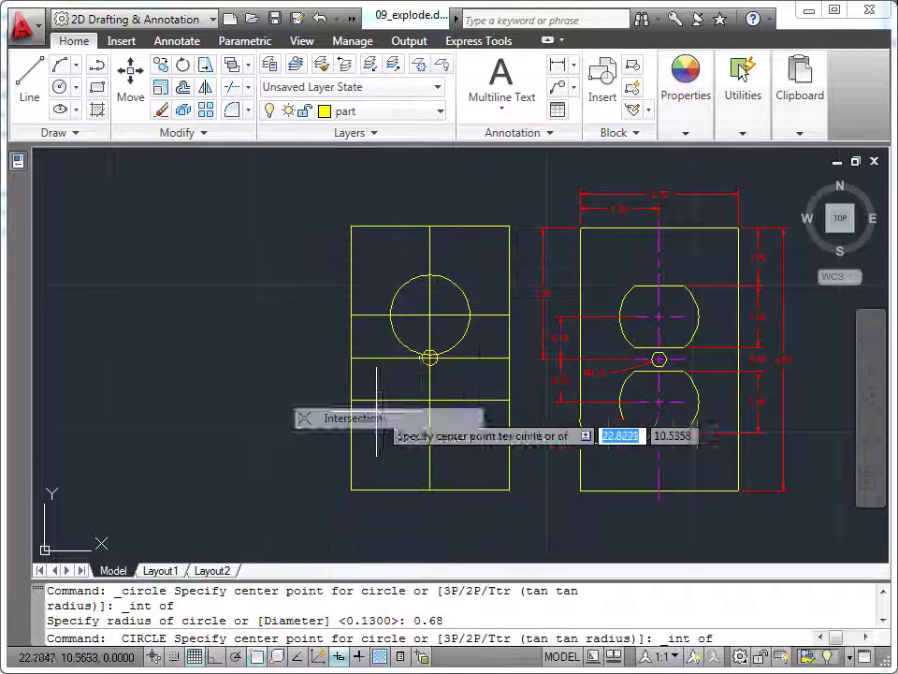
left_click(429, 401)
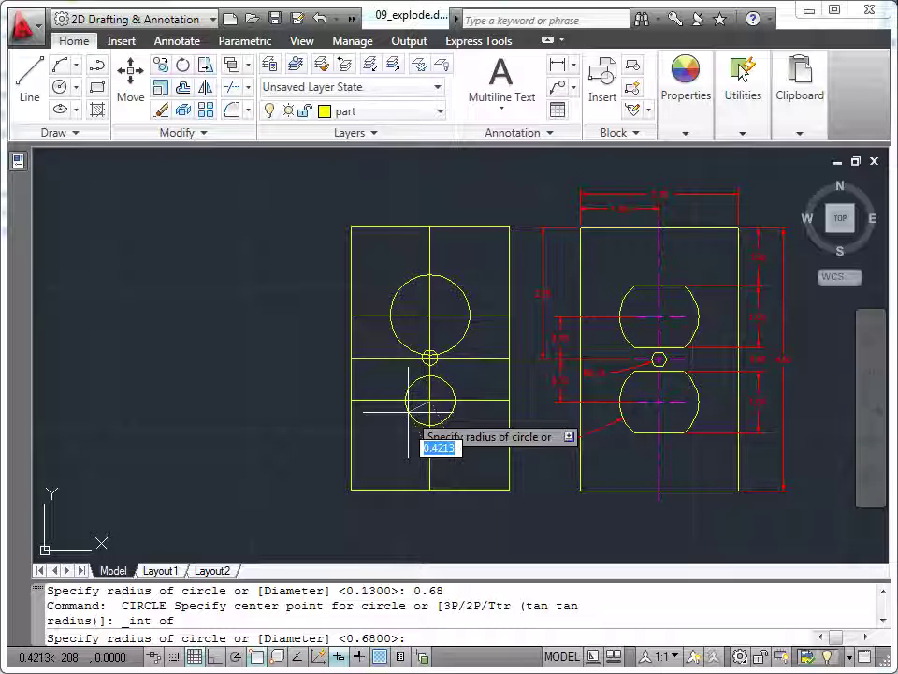
key("Return")
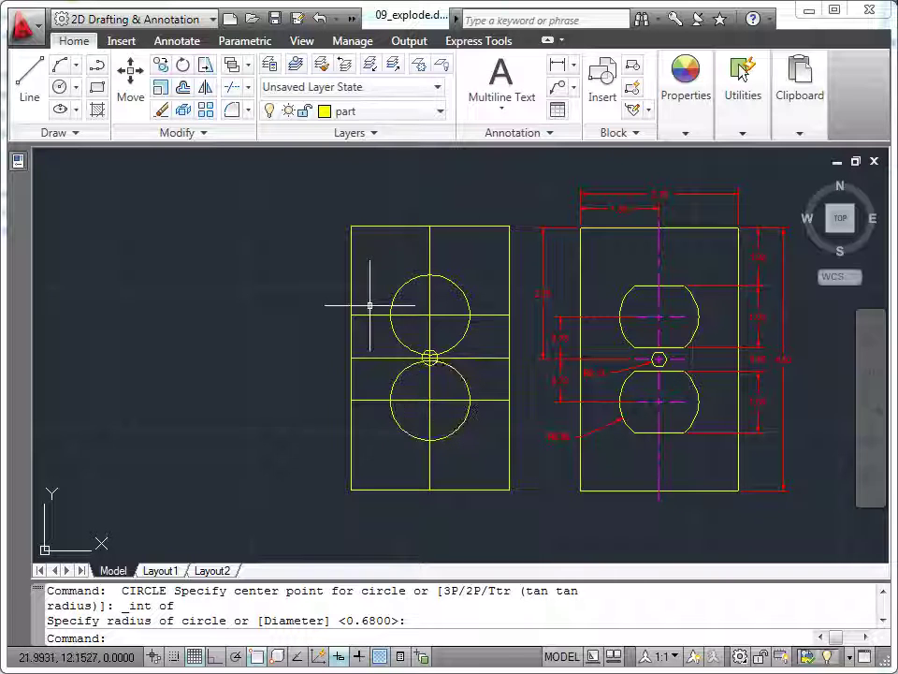
Erase the vertical centre line and the three horizontal construction lines
left_click(161, 109)
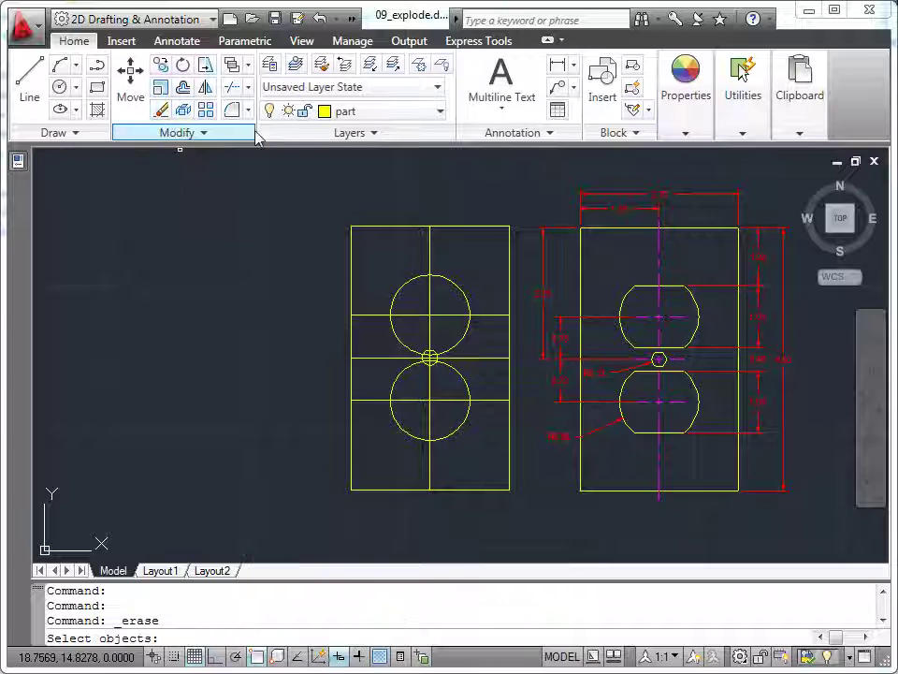
left_click(429, 249)
left_click(495, 274)
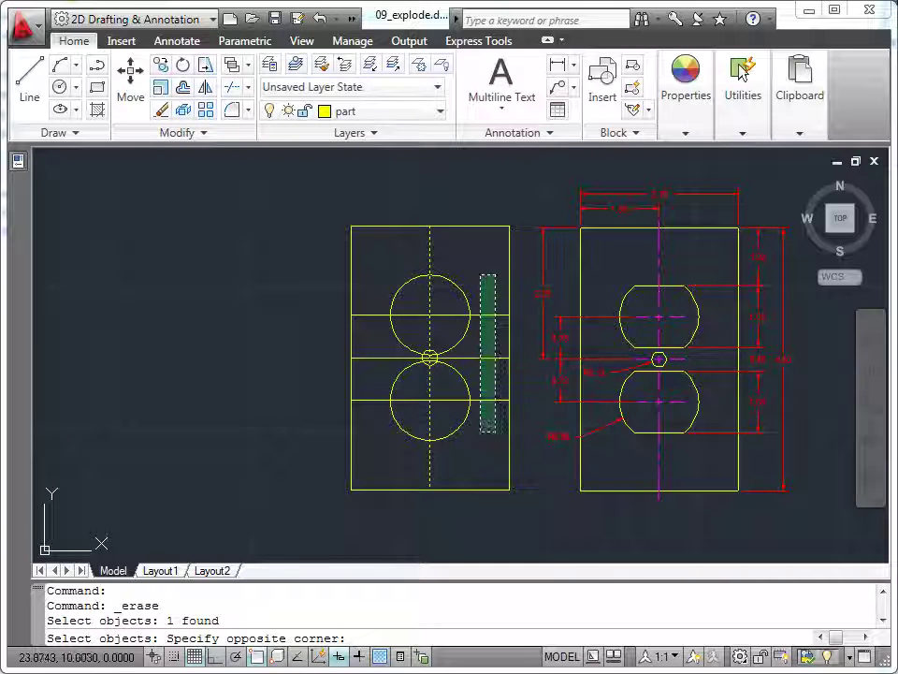
left_click(480, 431)
key("Return")
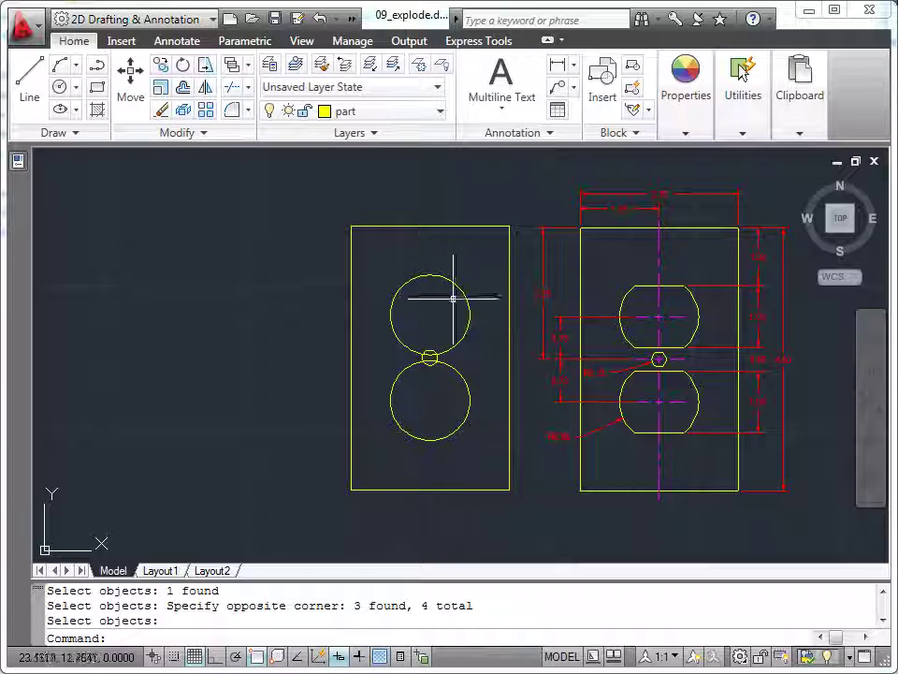
Offset the left plate's top and bottom edges 1 unit inward
left_click(183, 88)
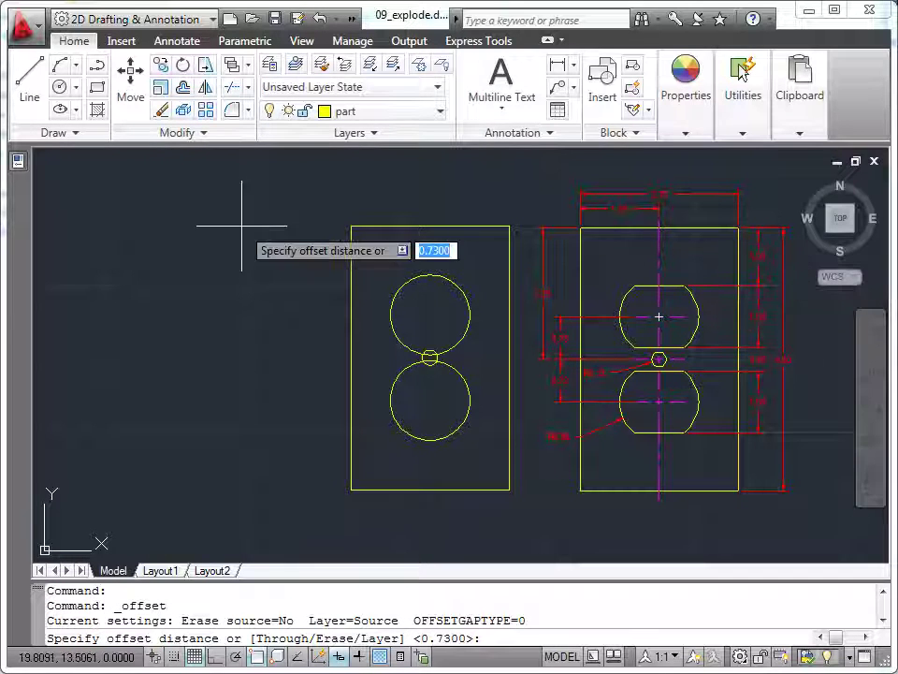
key("Return")
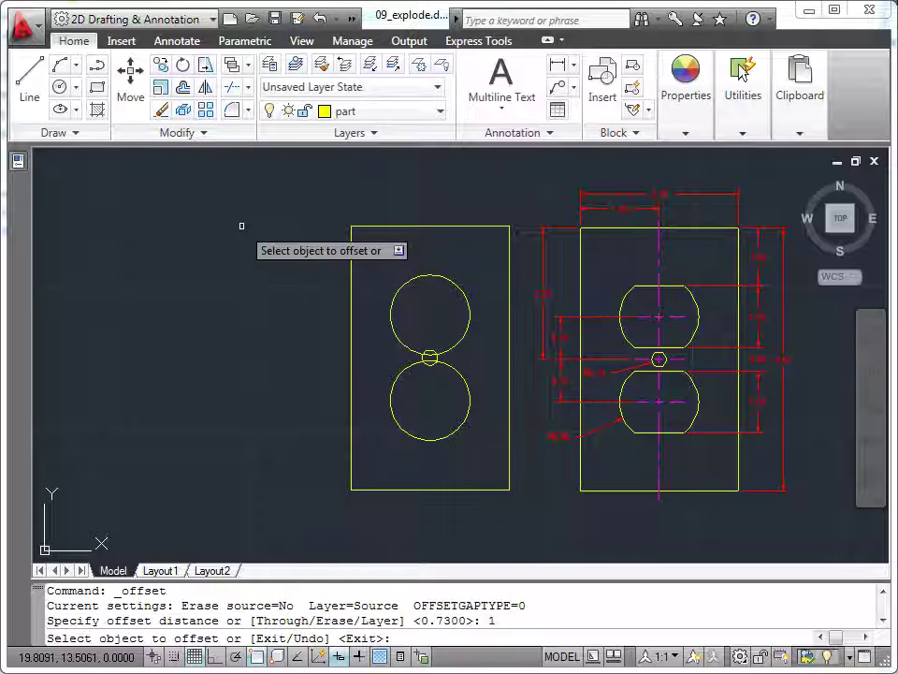
left_click(429, 227)
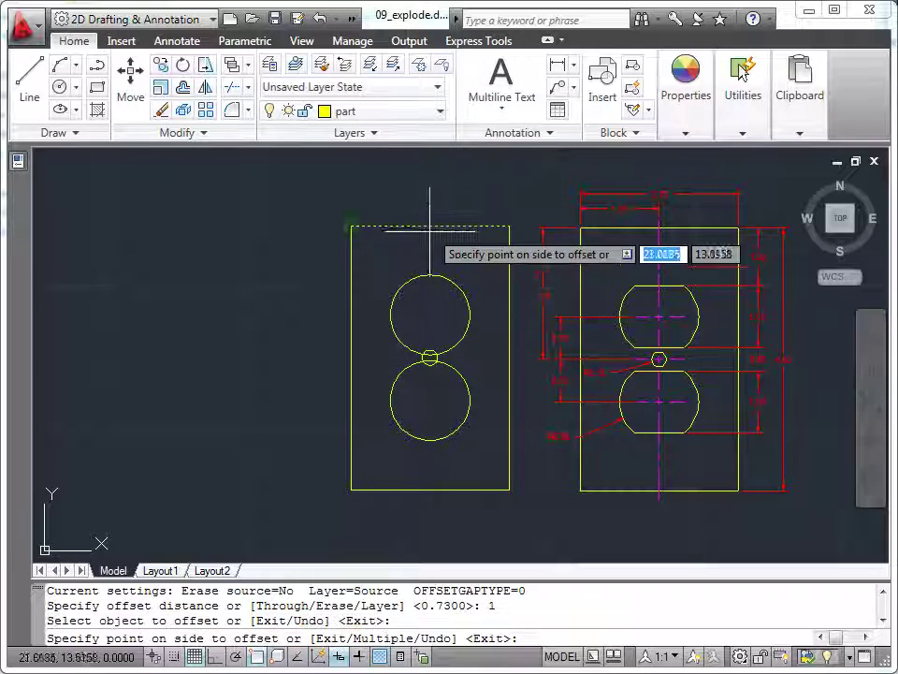
left_click(427, 257)
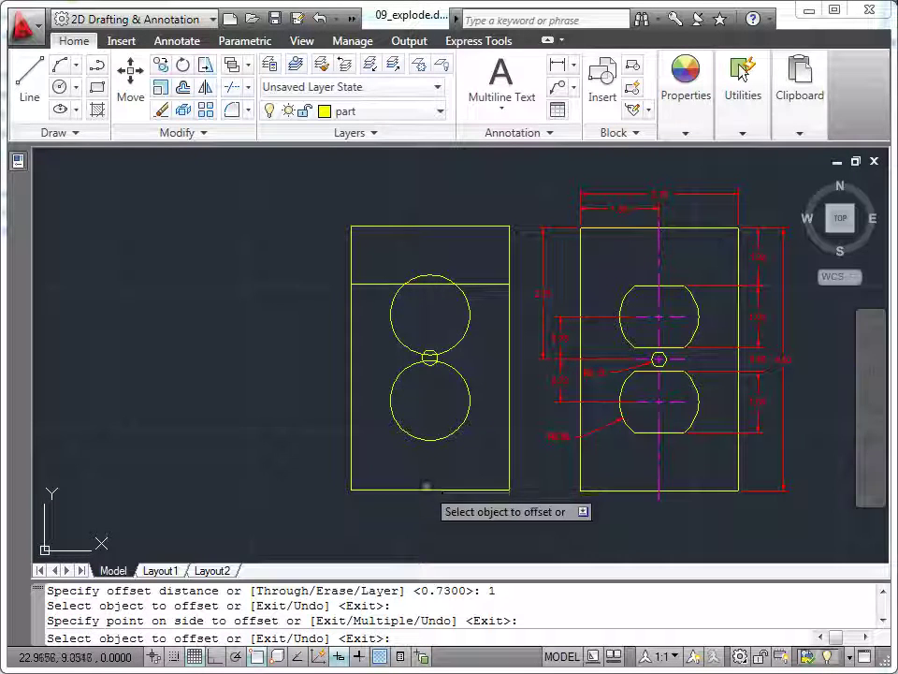
left_click(427, 487)
left_click(428, 407)
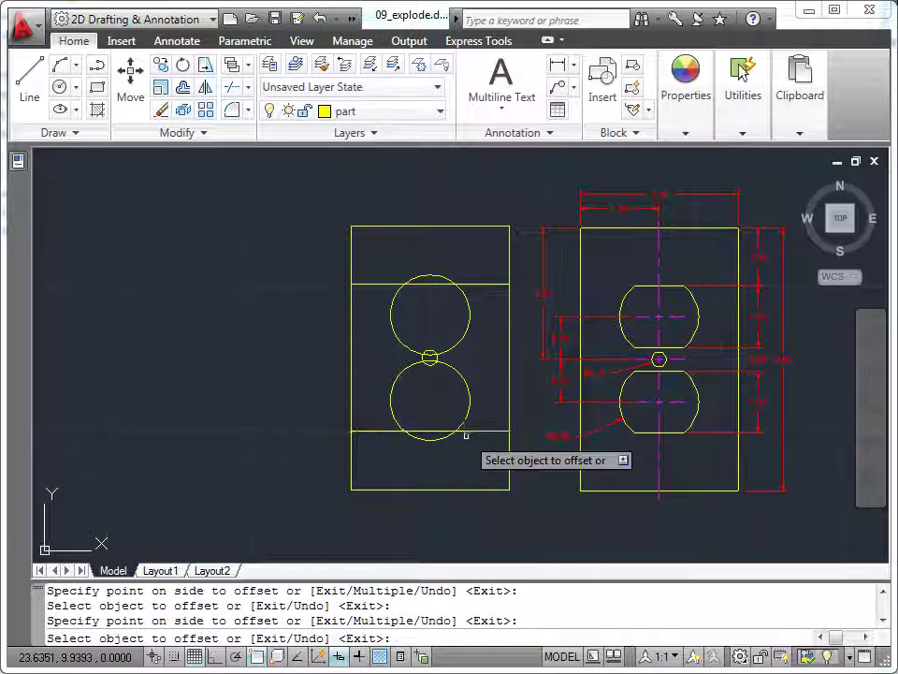
key("Escape")
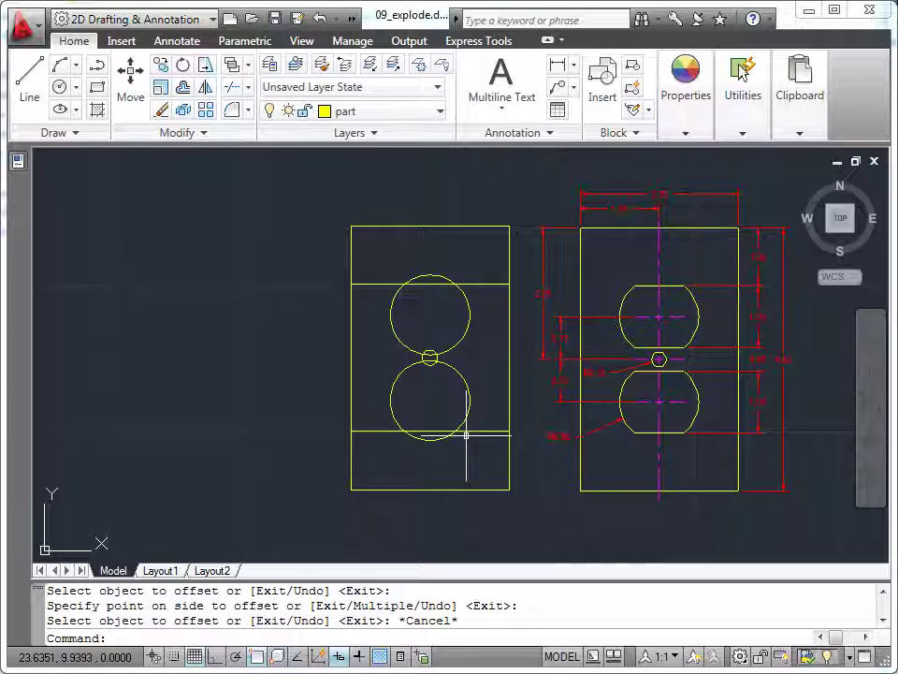
Offset those two new guide lines a further 1.05 units toward the plate's centre
key("Return")
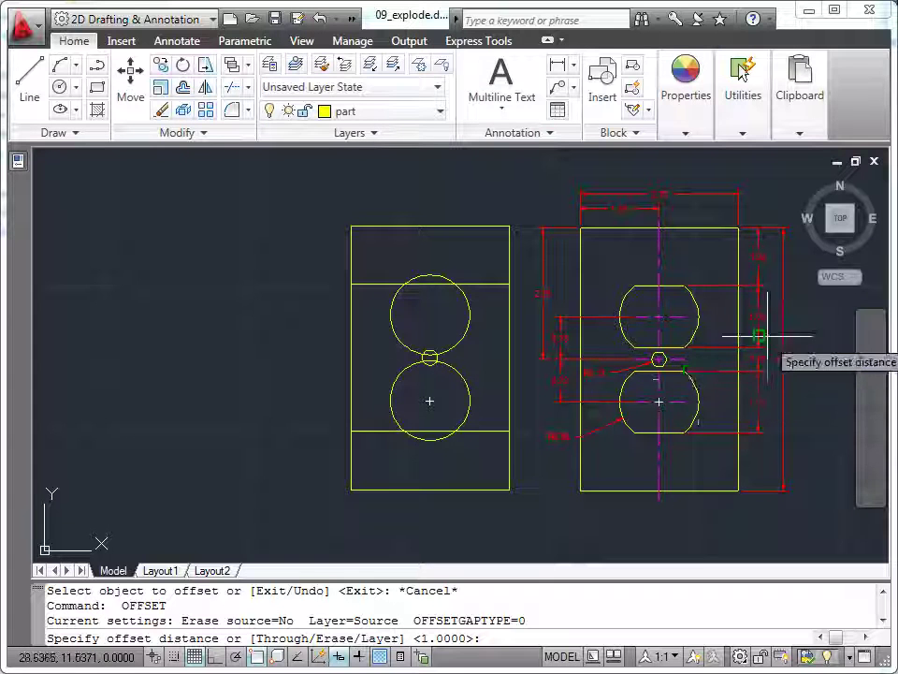
type(".05")
key("Return")
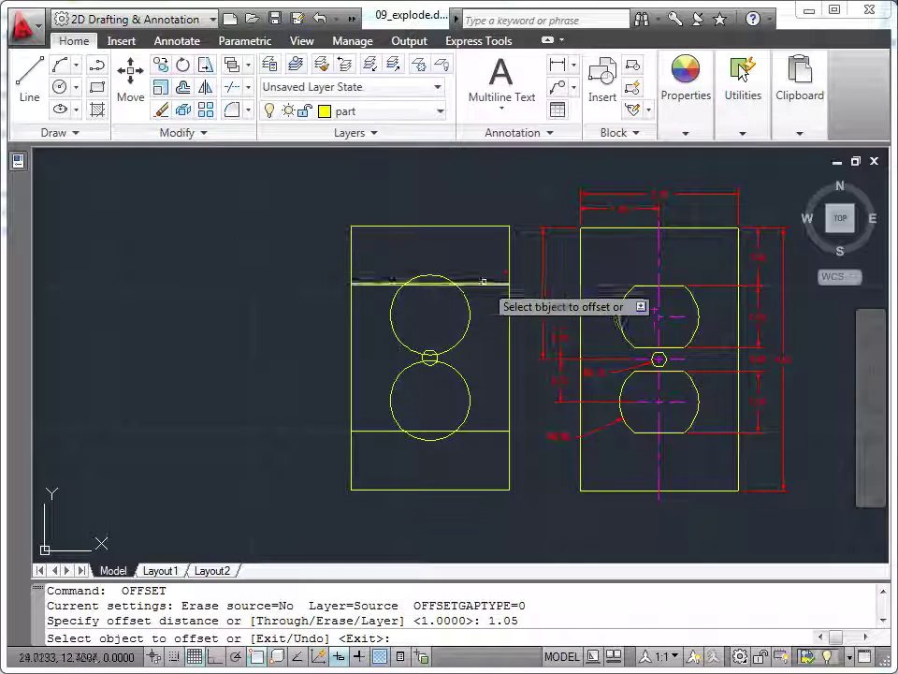
left_click(489, 284)
left_click(488, 318)
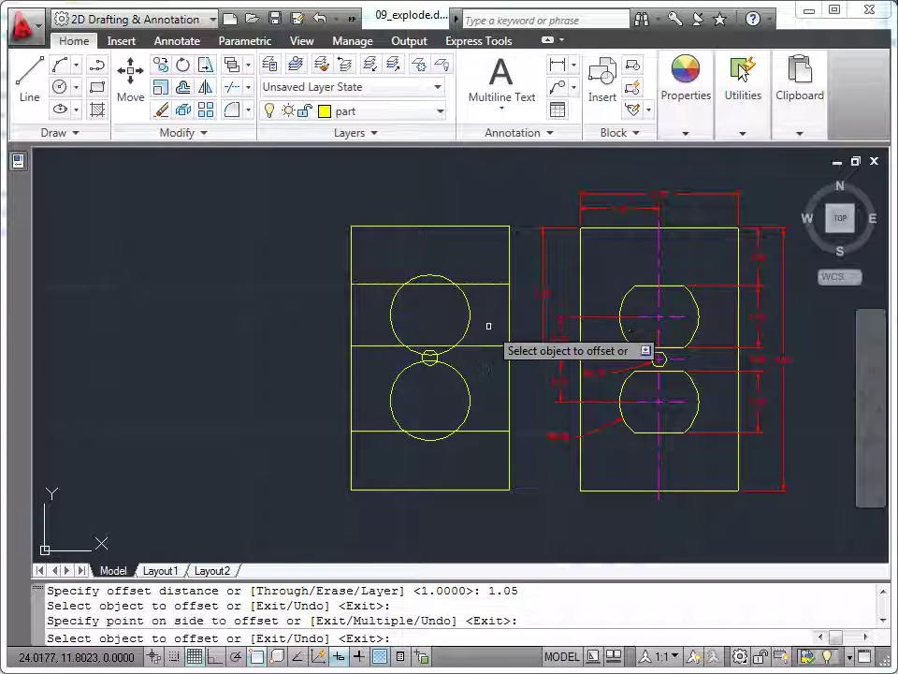
left_click(486, 428)
left_click(488, 389)
key("Escape")
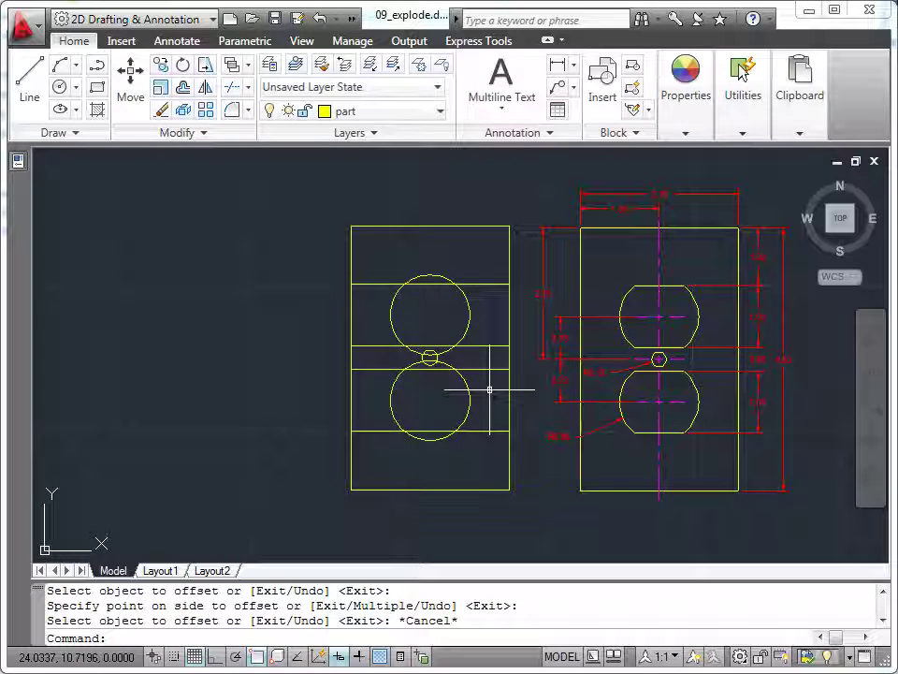
Trim with the seven circles and guide lines as cutting edges, cutting the outer circle arcs flat
left_click(249, 88)
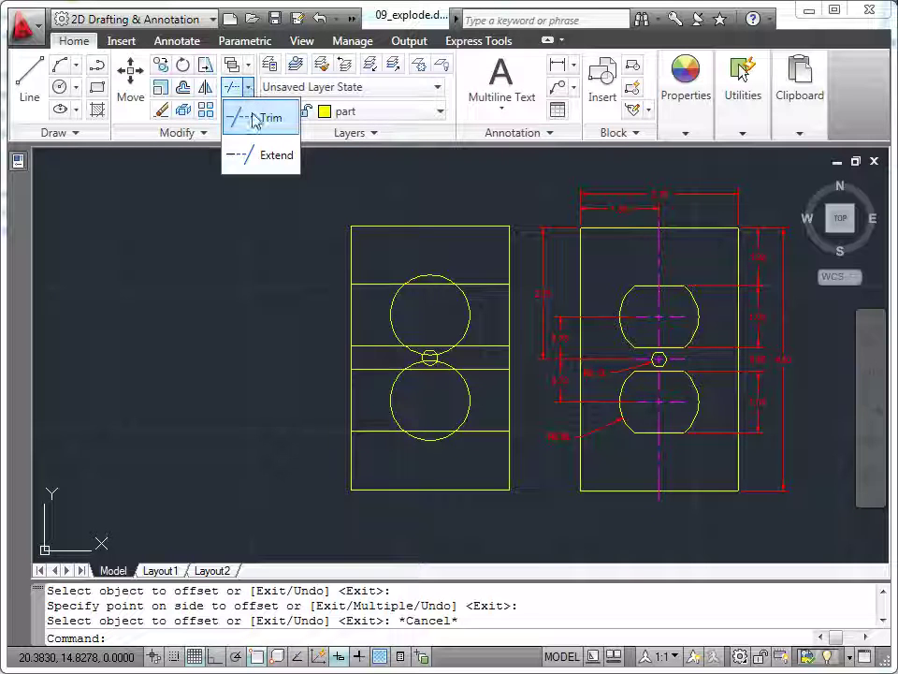
left_click(254, 117)
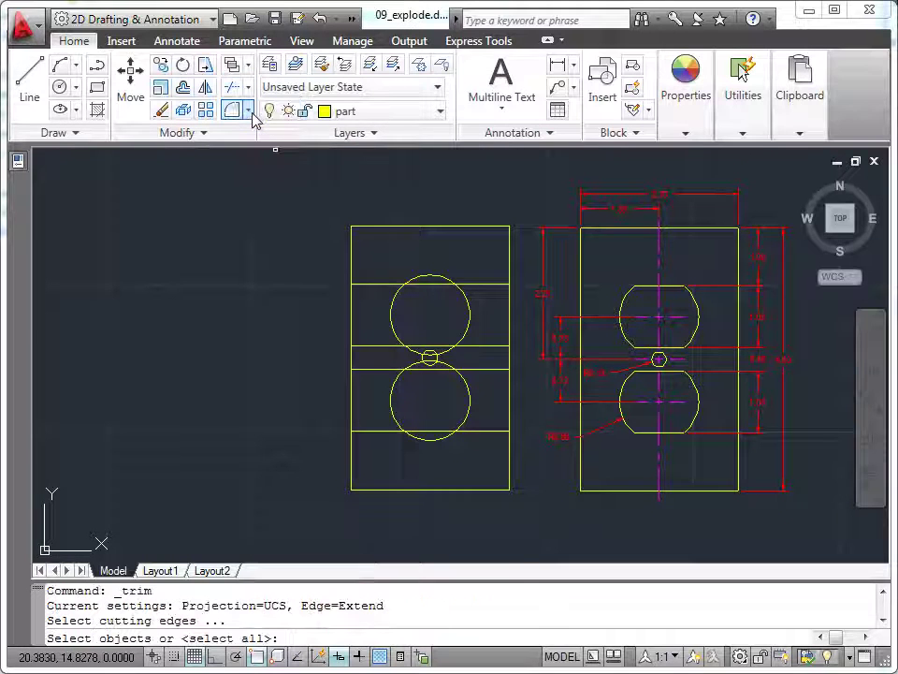
left_click(298, 250)
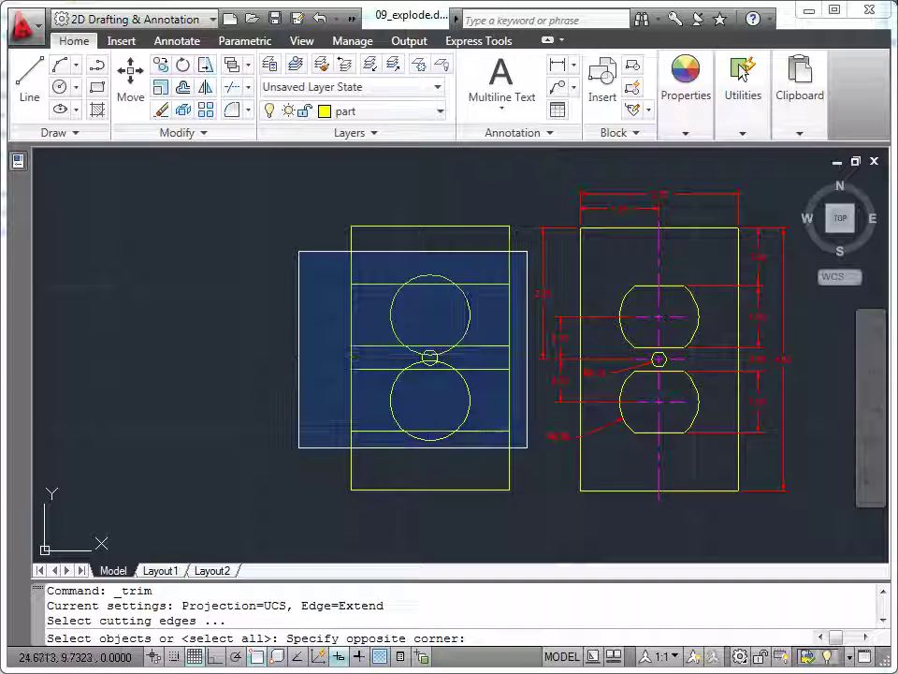
left_click(527, 450)
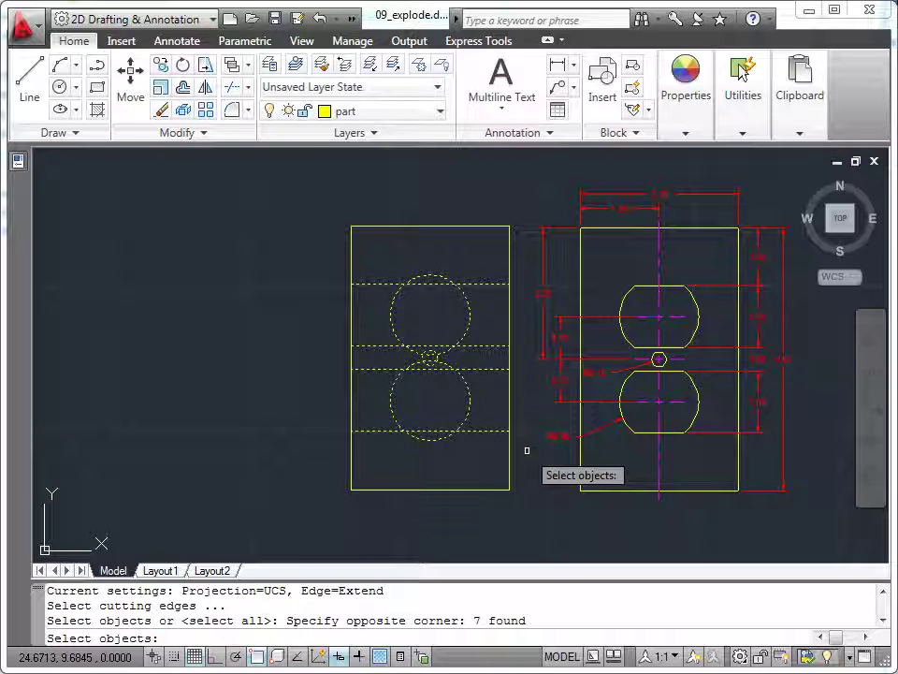
key("Return")
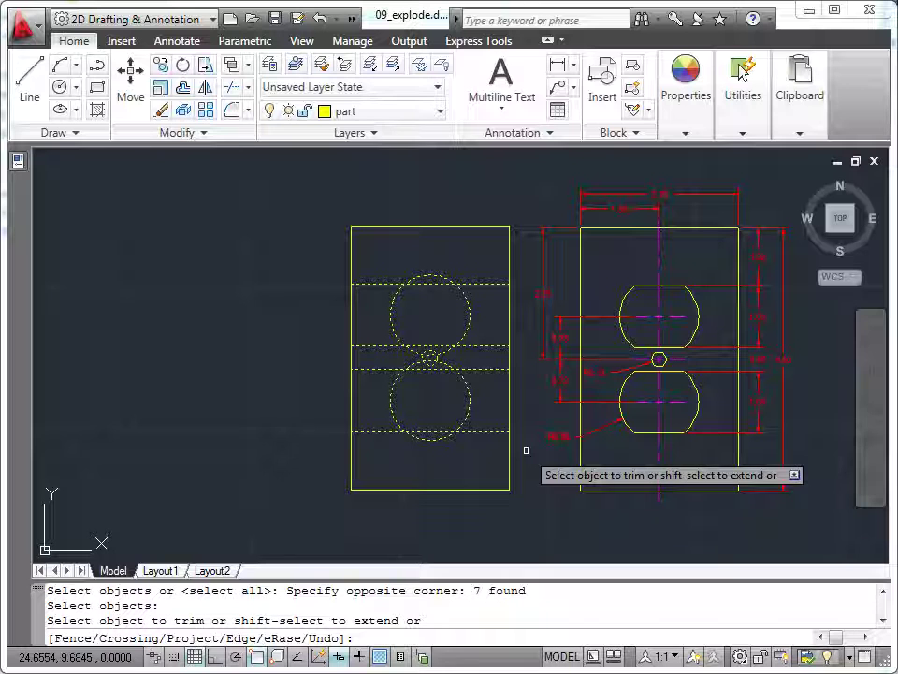
left_click(437, 279)
left_click(439, 438)
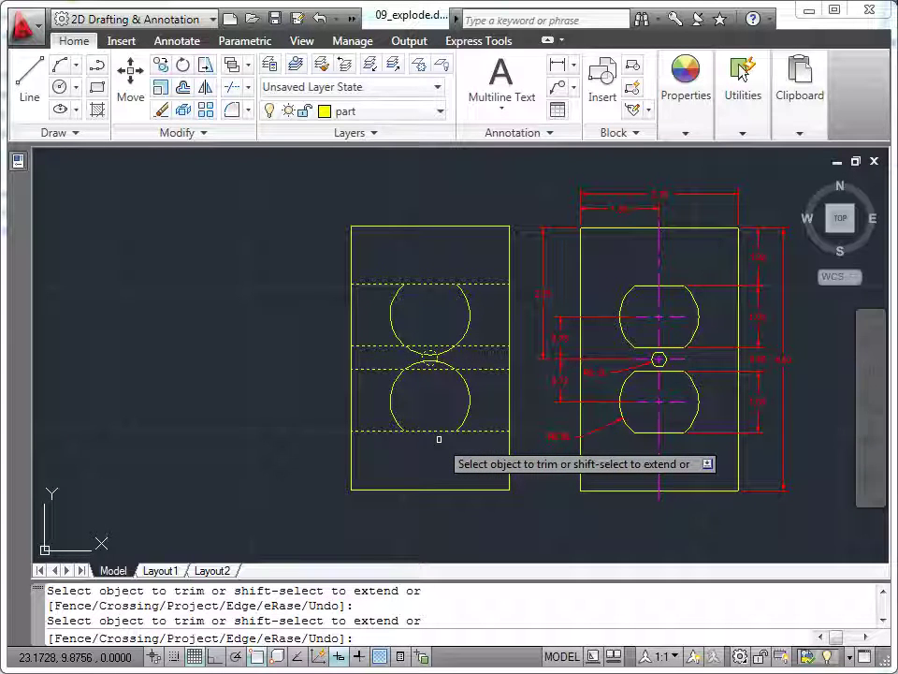
Trim away the guide line pieces beside the circles and the neck arcs between the openings
left_click(500, 260)
left_click(485, 486)
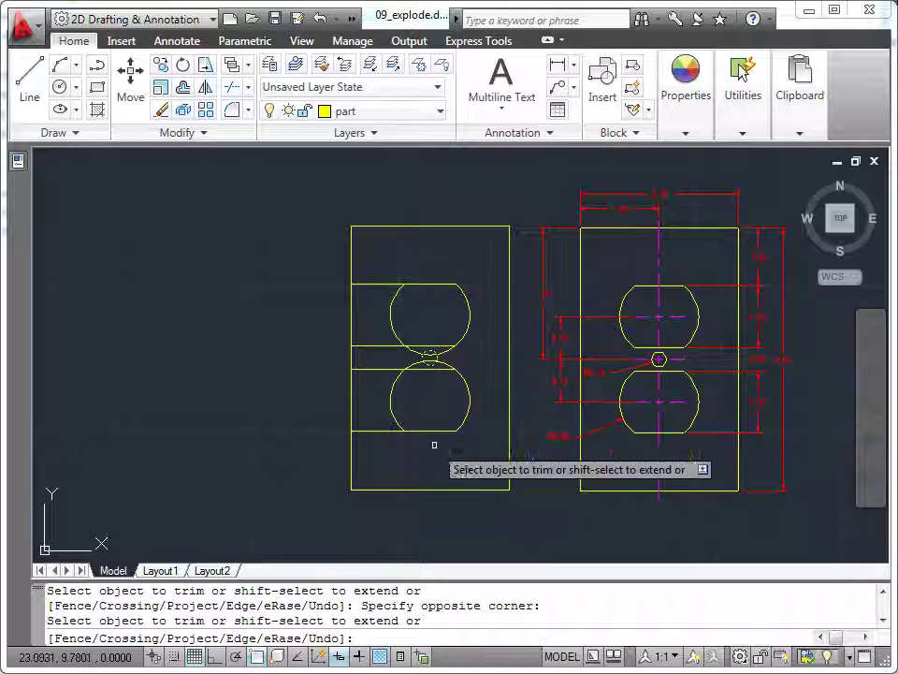
left_click(386, 225)
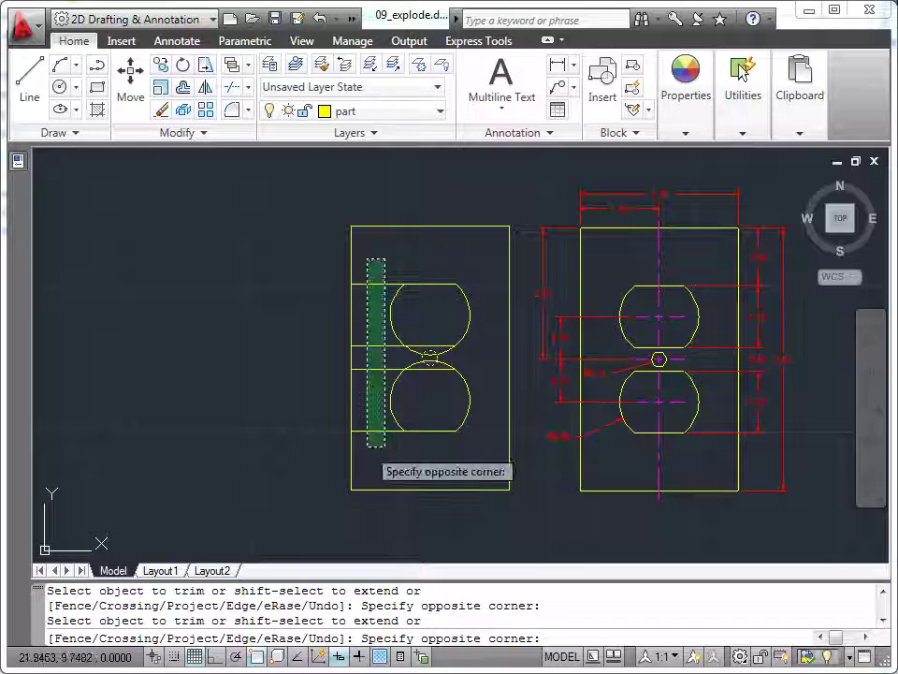
left_click(366, 442)
scroll(366, 423, "up", 3)
middle_click_drag(371, 417, 263, 431)
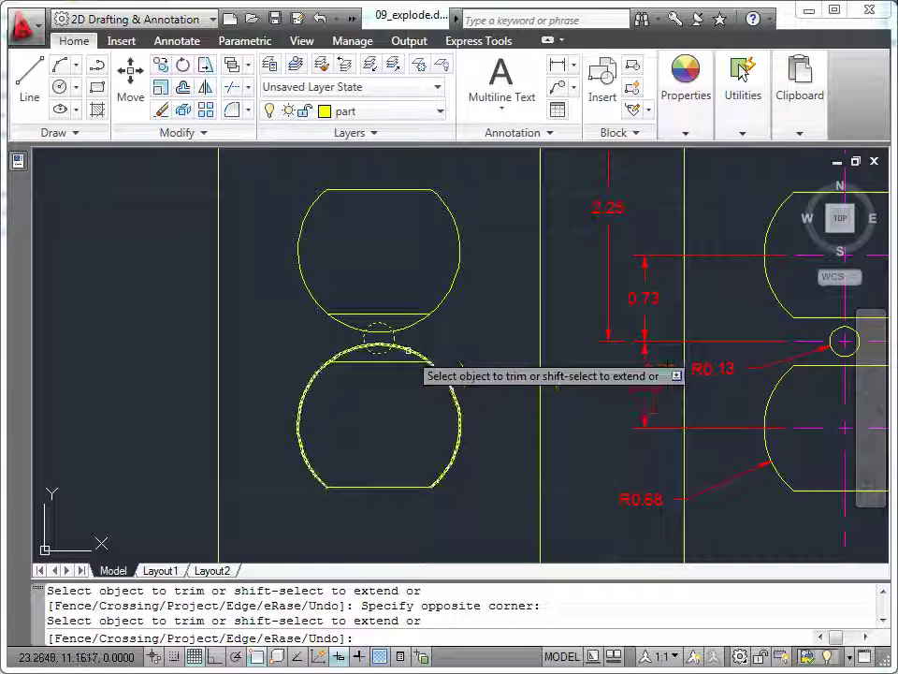
left_click(396, 350)
left_click(394, 349)
left_click(403, 325)
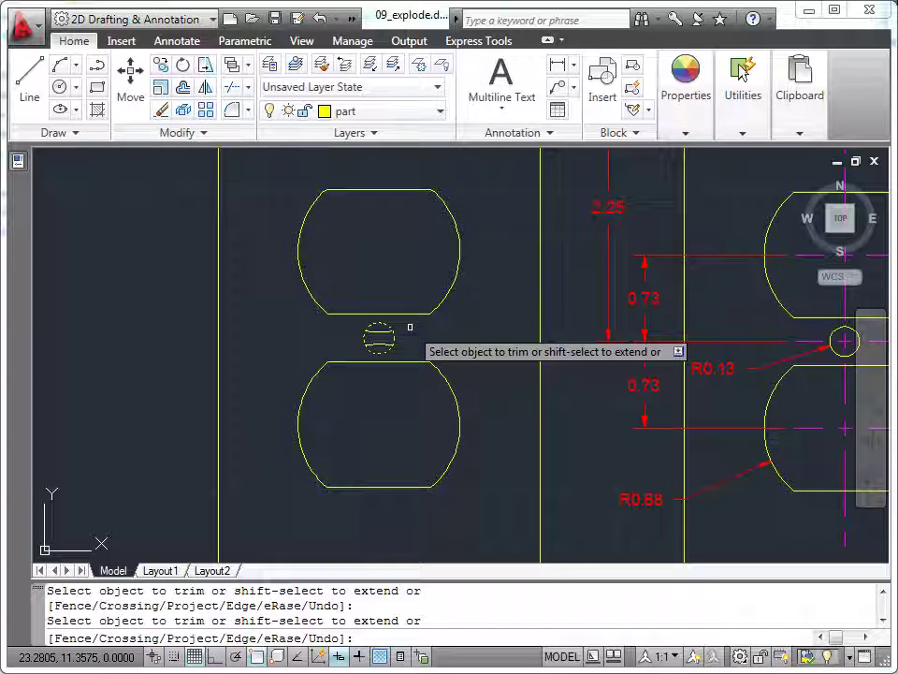
Erase the two leftover arcs using Trim's eRase option
right_click(409, 327)
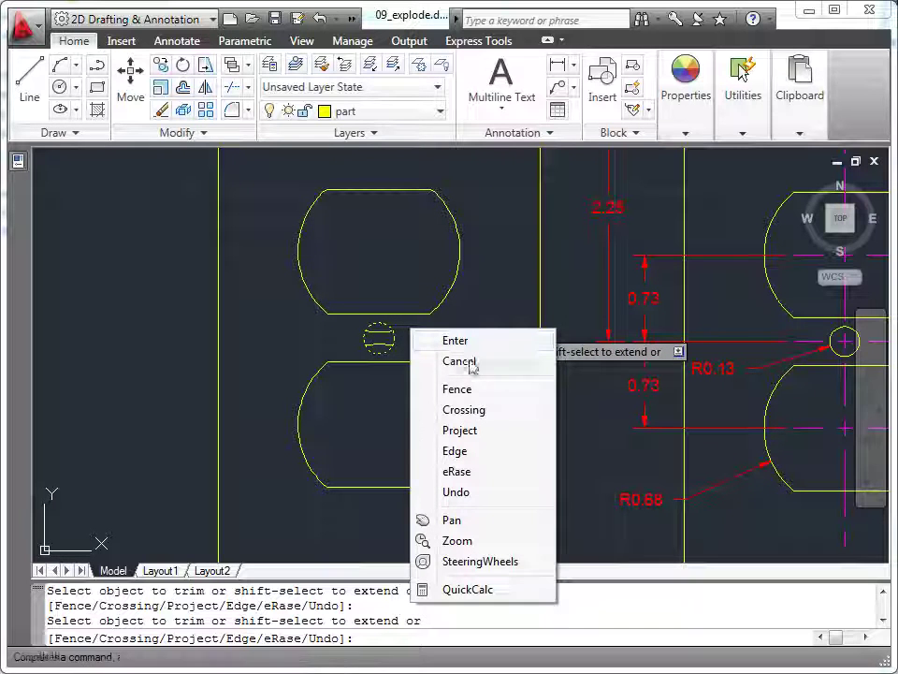
left_click(467, 480)
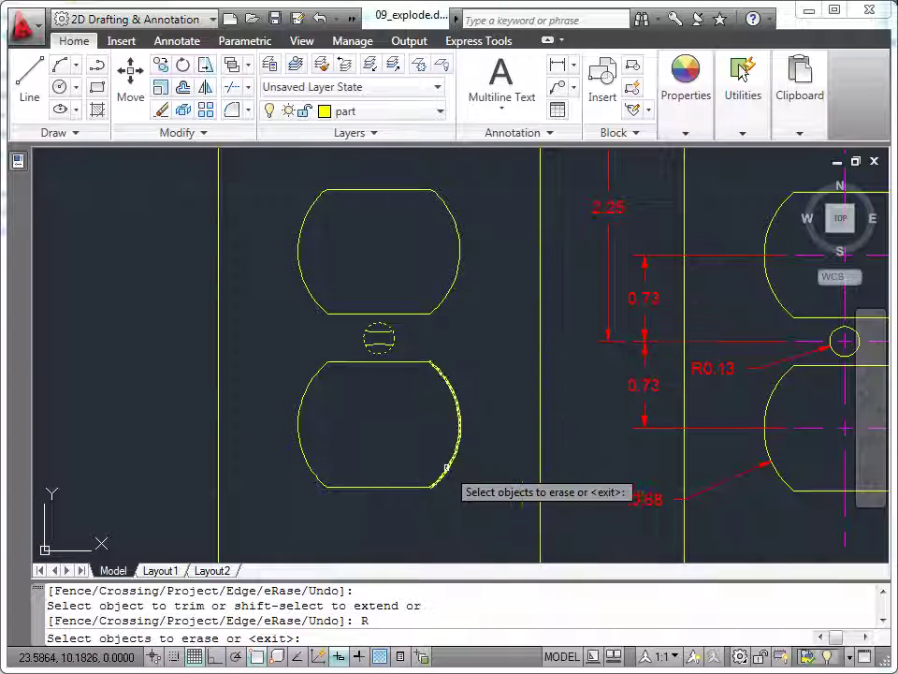
left_click(378, 335)
left_click(375, 342)
key("Return")
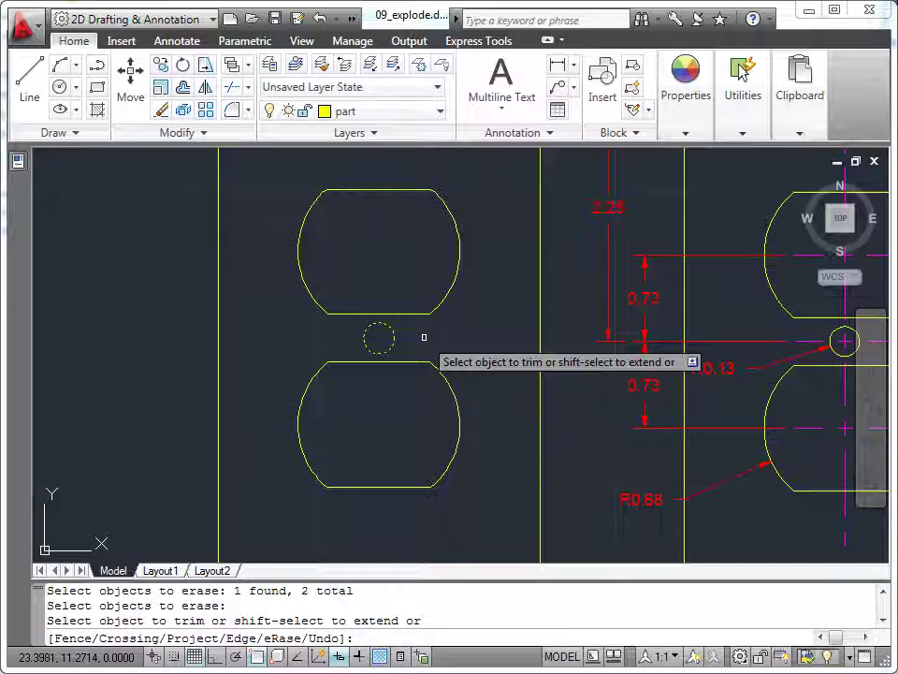
key("Escape")
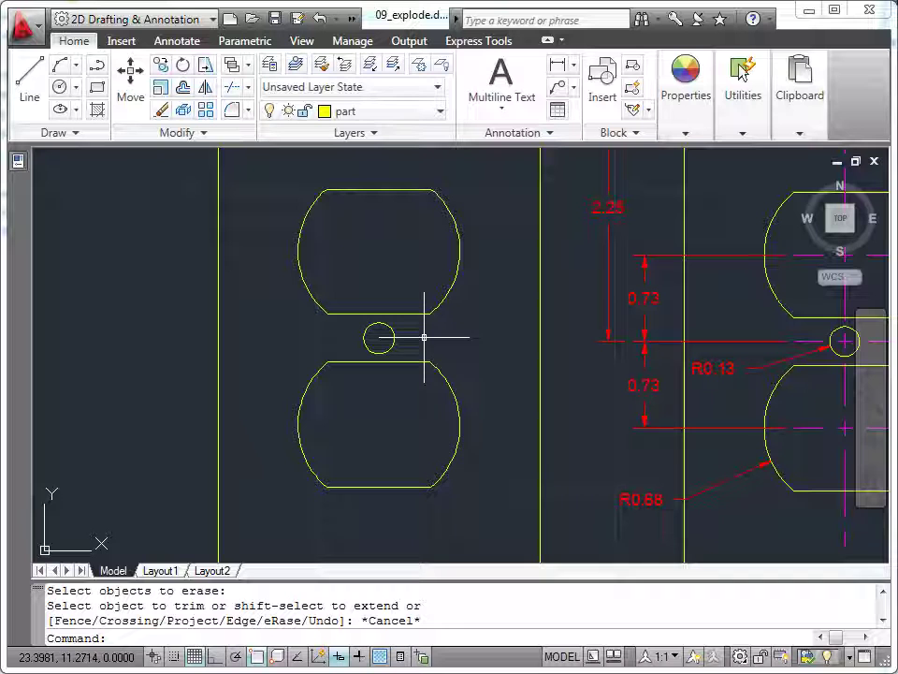
Zoom out and pan so the finished cover plate and dimensioned reference sit side by side
scroll(424, 337, "down", 2)
scroll(424, 337, "down", 2)
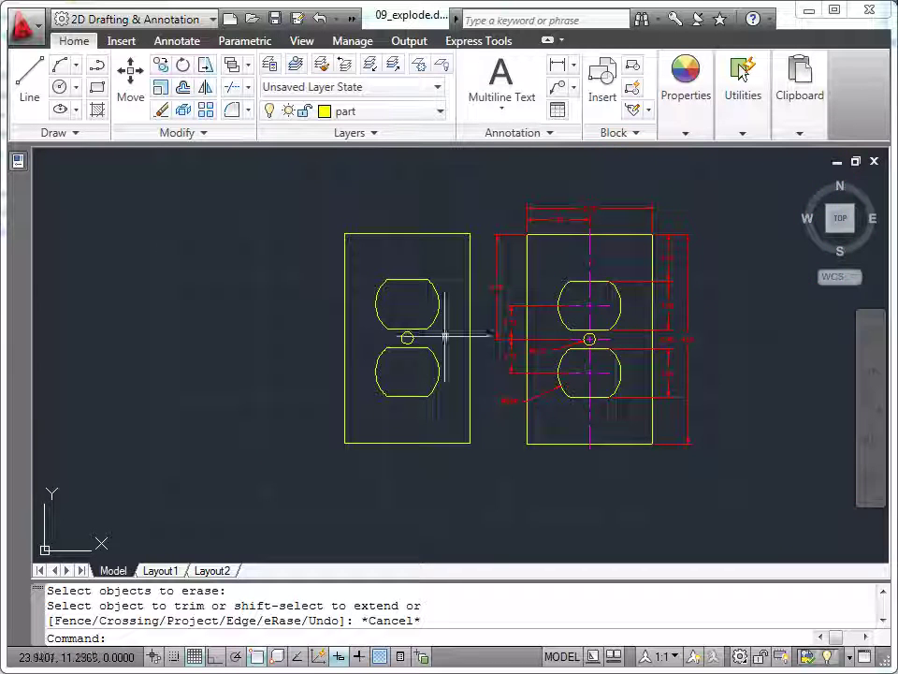
middle_click_drag(451, 345, 388, 345)
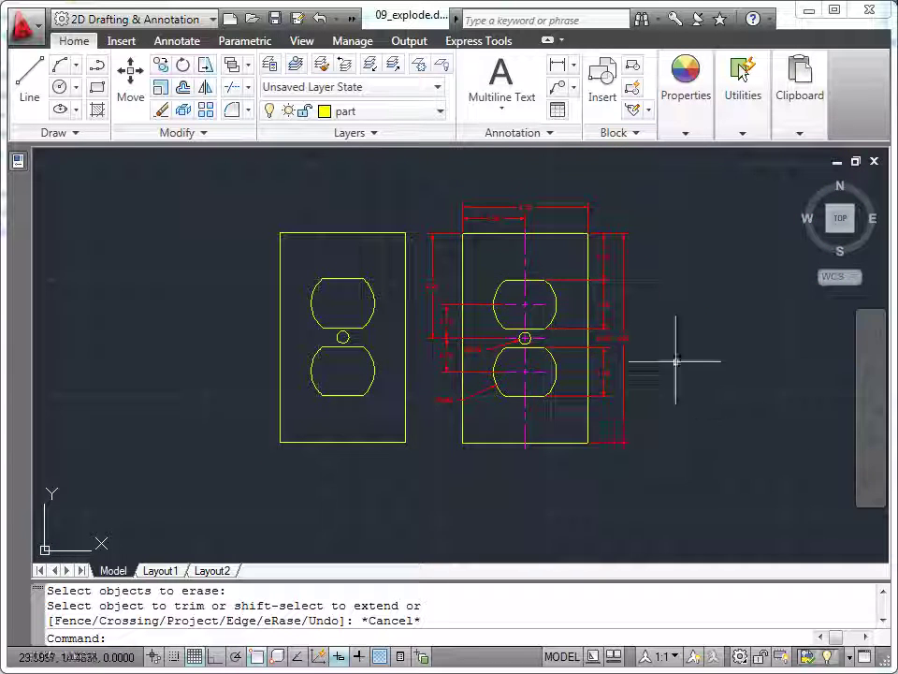